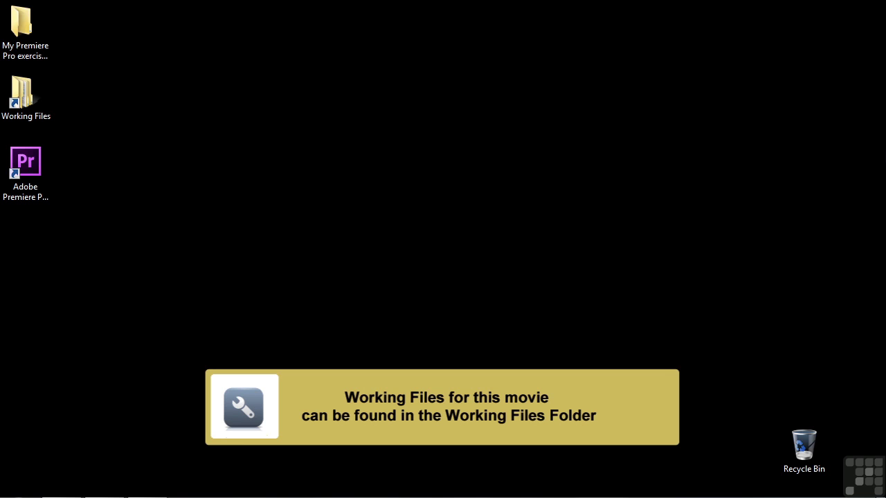
Open 1602-templates.prproj from Working Files > projects in Premiere Pro
{"action": "double_click", "coordinate": [20, 94]}
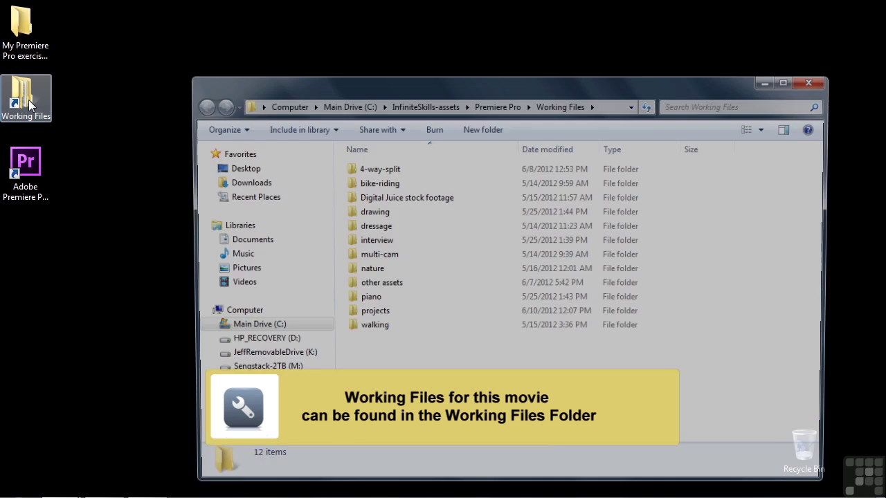
{"action": "double_click", "coordinate": [361, 315]}
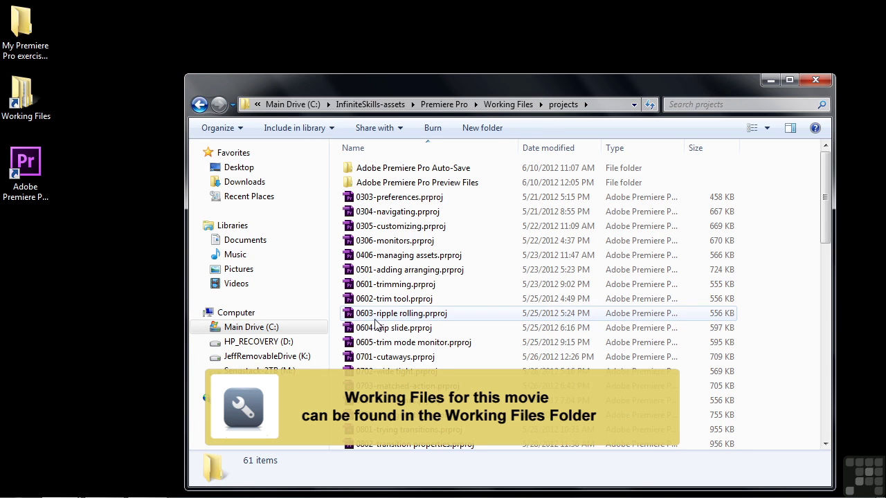
{"action": "left_click_drag", "start_coordinate": [828, 228], "coordinate": [827, 415]}
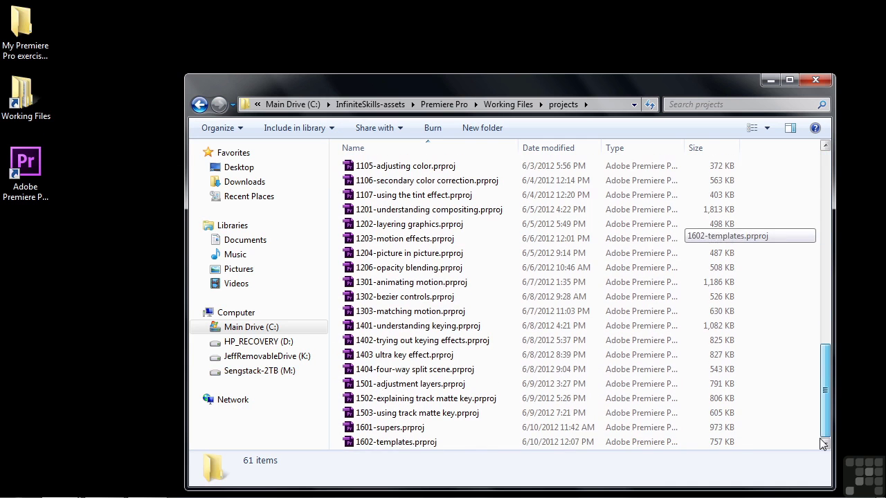
{"action": "double_click", "coordinate": [394, 443]}
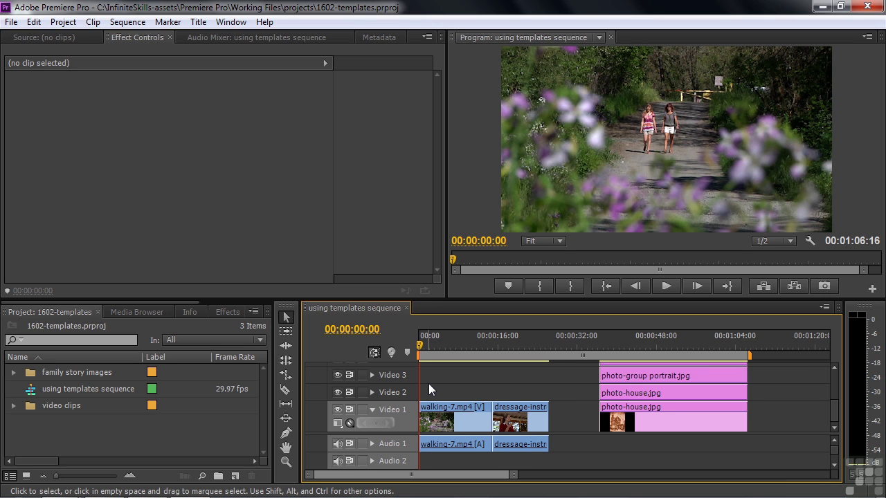
Bring up the Source monitor and cancel the File > New > Title dialog
{"action": "key", "text": "shift+2"}
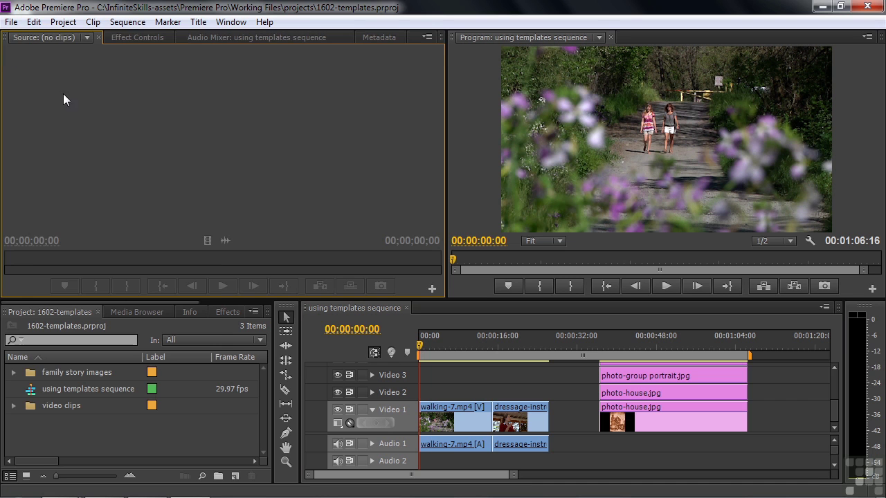
{"action": "left_click", "coordinate": [11, 21]}
{"action": "mouse_move", "coordinate": [14, 41]}
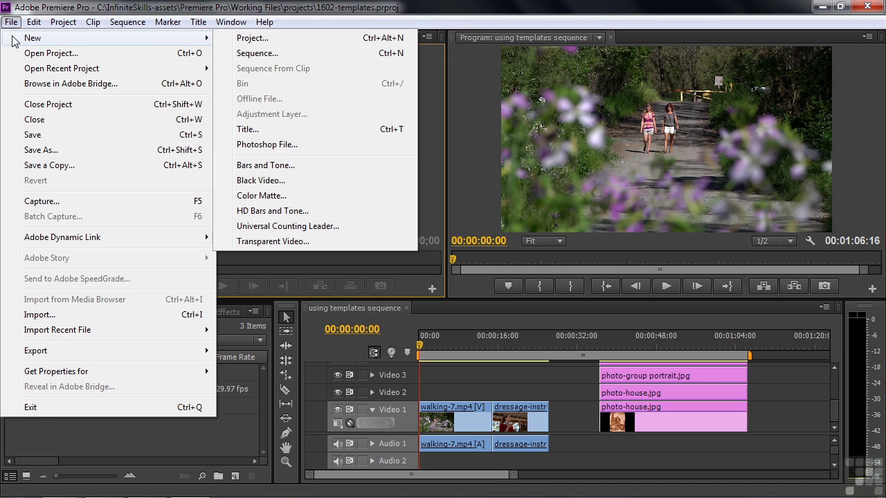
{"action": "left_click", "coordinate": [244, 131]}
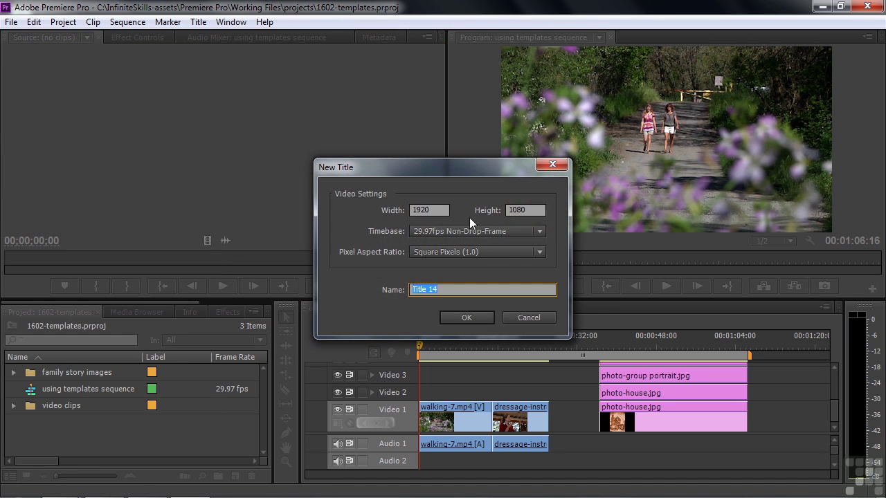
{"action": "left_click", "coordinate": [533, 322]}
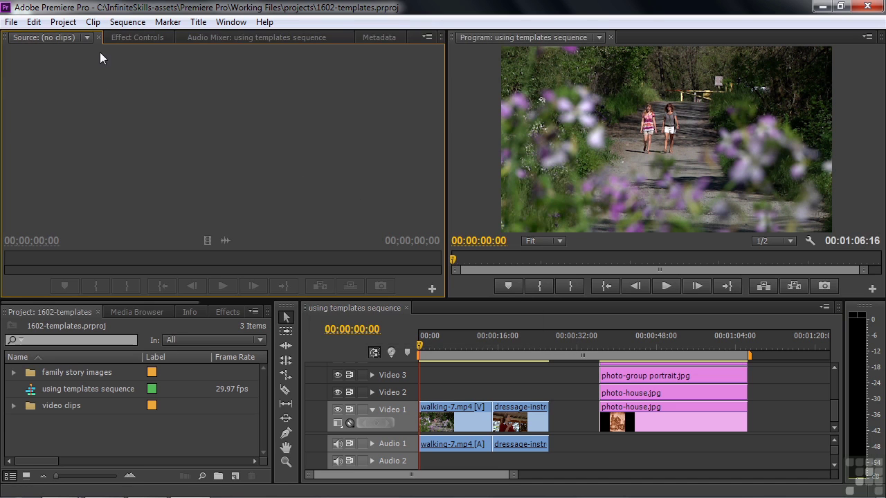
Try Title > New Title > Based on Template, then cancel without adding a title
{"action": "left_click", "coordinate": [196, 25]}
{"action": "mouse_move", "coordinate": [220, 40]}
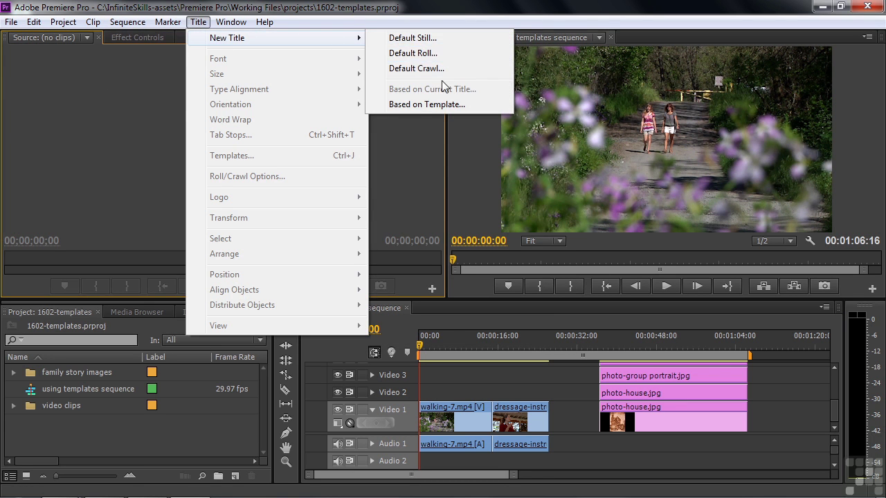
{"action": "left_click", "coordinate": [412, 105]}
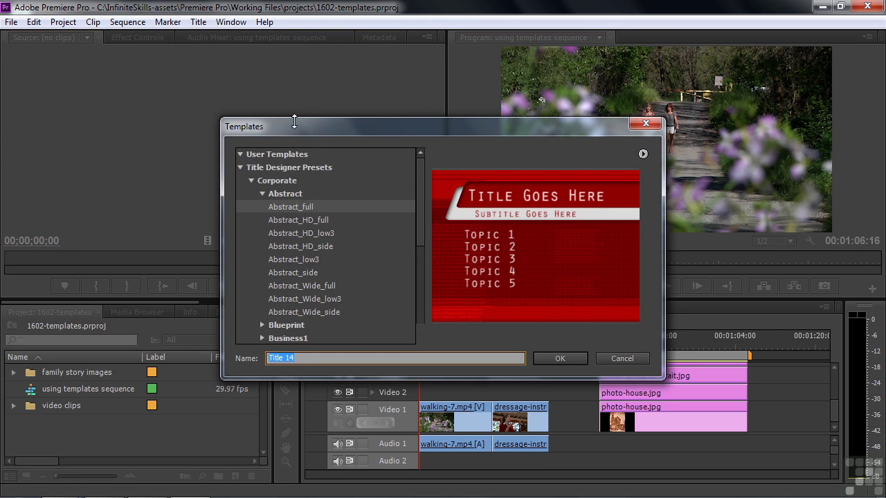
{"action": "left_click", "coordinate": [621, 359]}
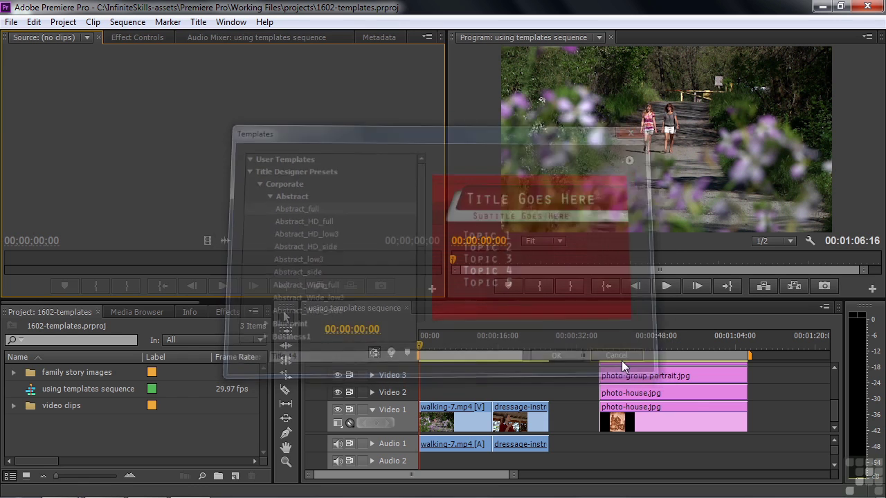
Create a new title named 'Location super' from the Project panel's New Item menu
{"action": "left_click", "coordinate": [235, 477]}
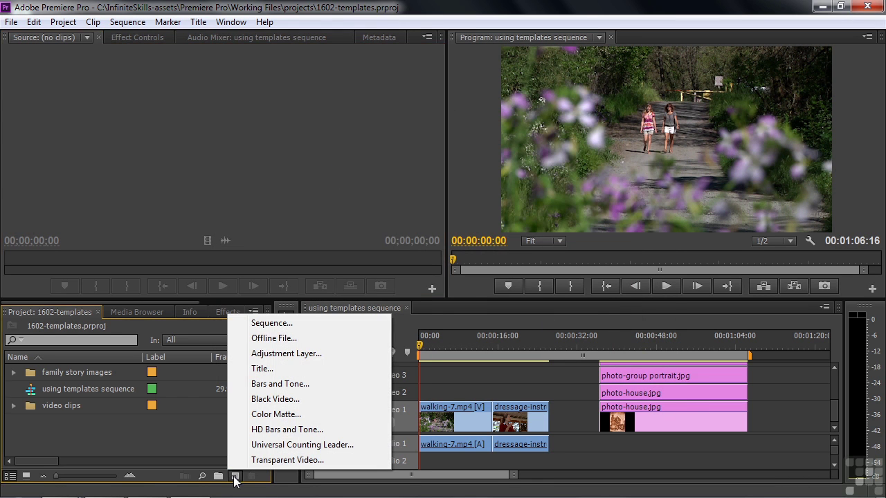
{"action": "left_click", "coordinate": [264, 368]}
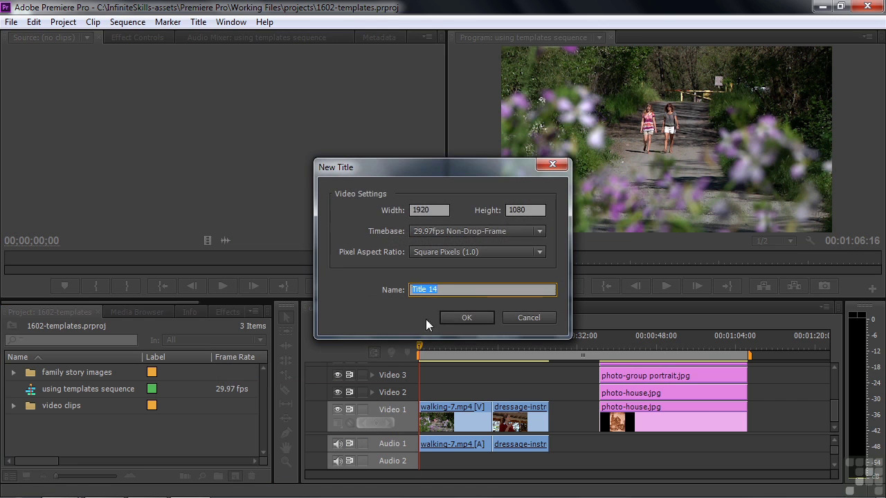
{"action": "type", "text": "Location super"}
{"action": "left_click", "coordinate": [477, 318]}
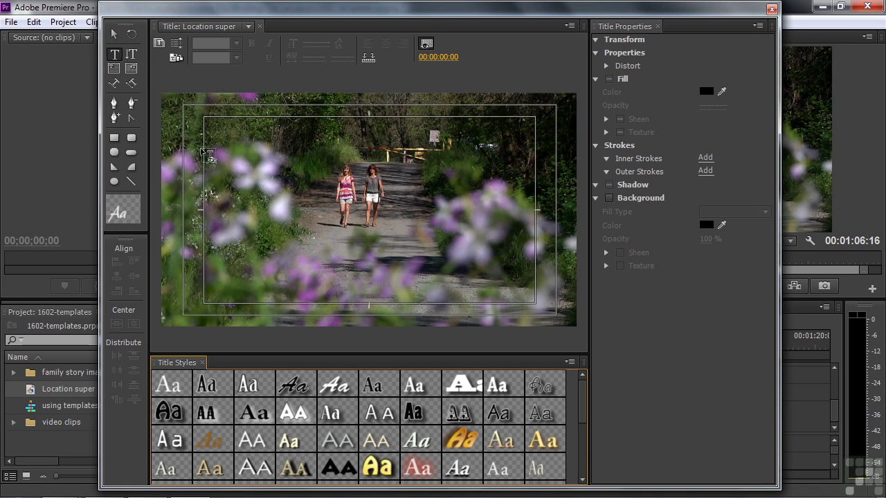
Browse the Upper Thirds templates and apply Upper Third 1002 to the title
{"action": "left_click", "coordinate": [175, 59]}
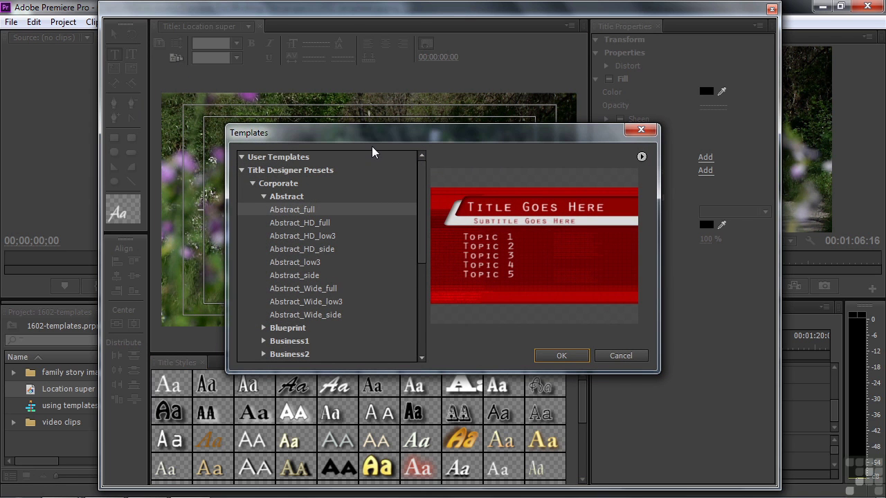
{"action": "left_click", "coordinate": [251, 184]}
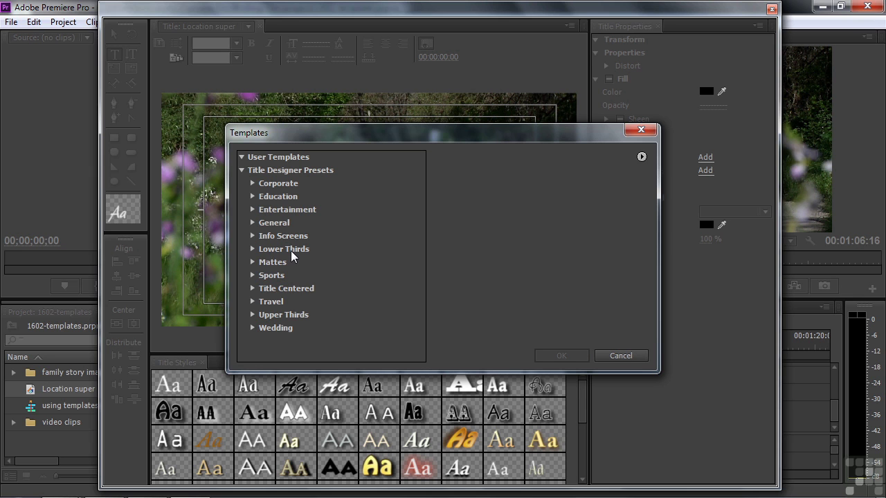
{"action": "left_click", "coordinate": [254, 315]}
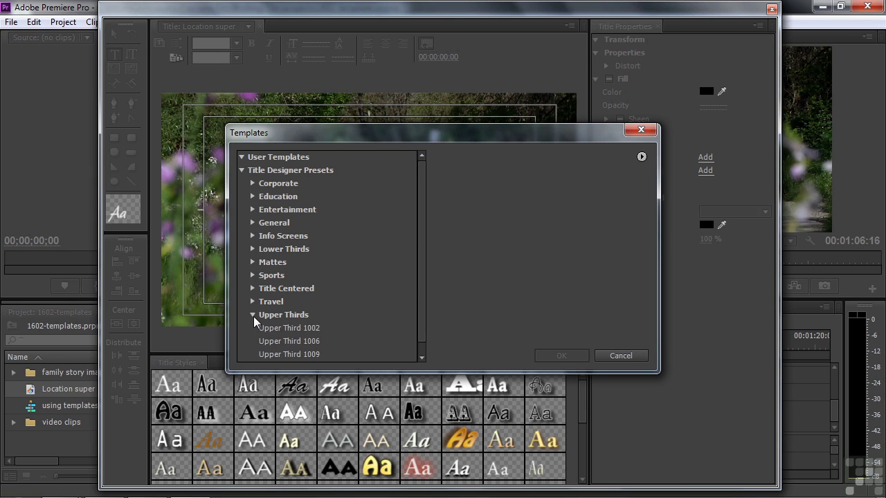
{"action": "left_click_drag", "start_coordinate": [420, 286], "coordinate": [420, 315]}
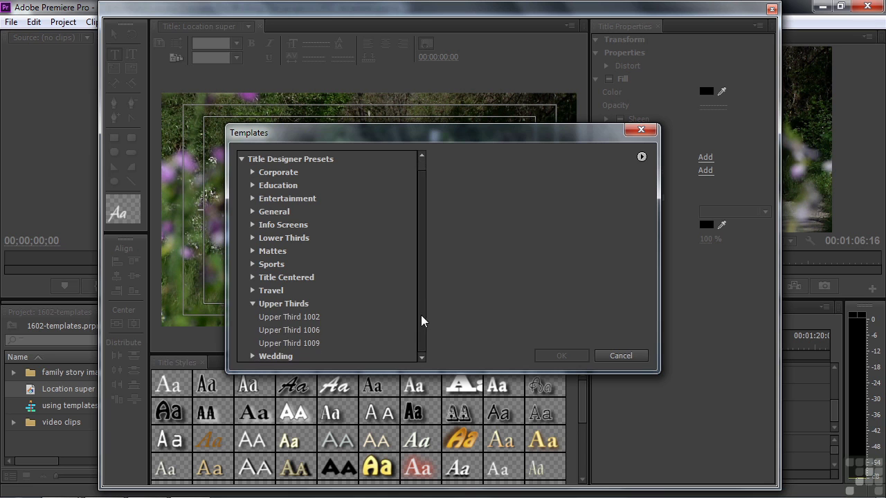
{"action": "left_click", "coordinate": [282, 321]}
{"action": "left_click", "coordinate": [282, 328]}
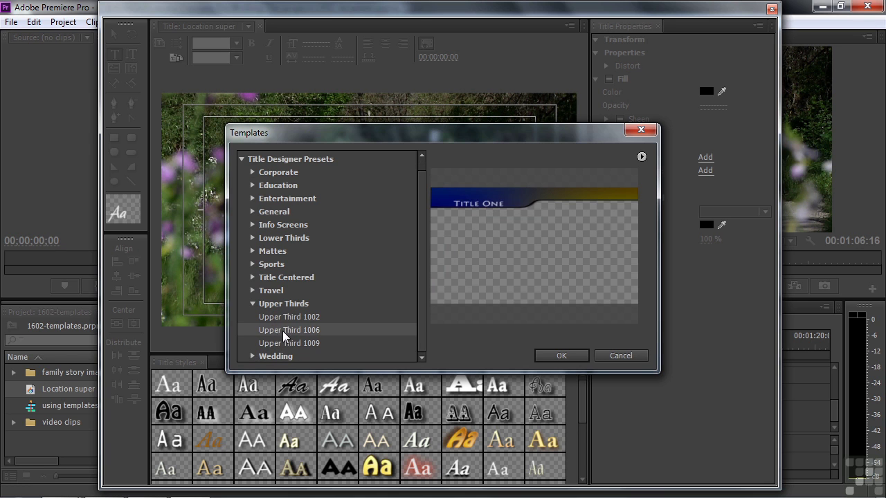
{"action": "left_click", "coordinate": [283, 340]}
{"action": "left_click", "coordinate": [279, 317]}
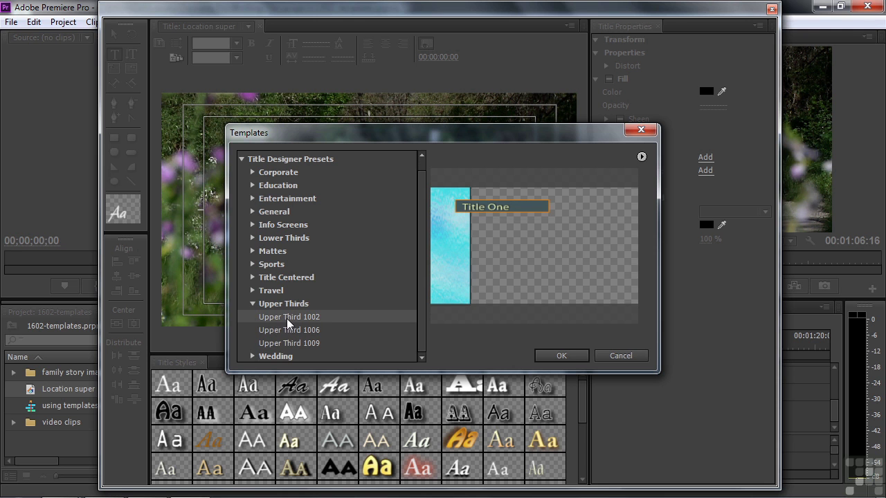
{"action": "left_click", "coordinate": [562, 356]}
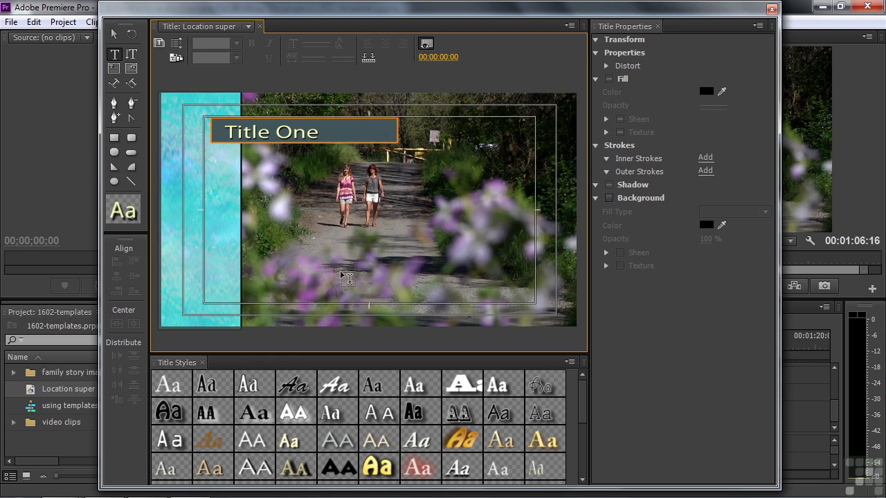
Replace the placeholder 'Title One' text with 'Sonoma County, CA'
{"action": "left_click", "coordinate": [116, 55]}
{"action": "triple_click", "coordinate": [231, 129]}
{"action": "left_click", "coordinate": [229, 179]}
{"action": "left_click", "coordinate": [227, 133]}
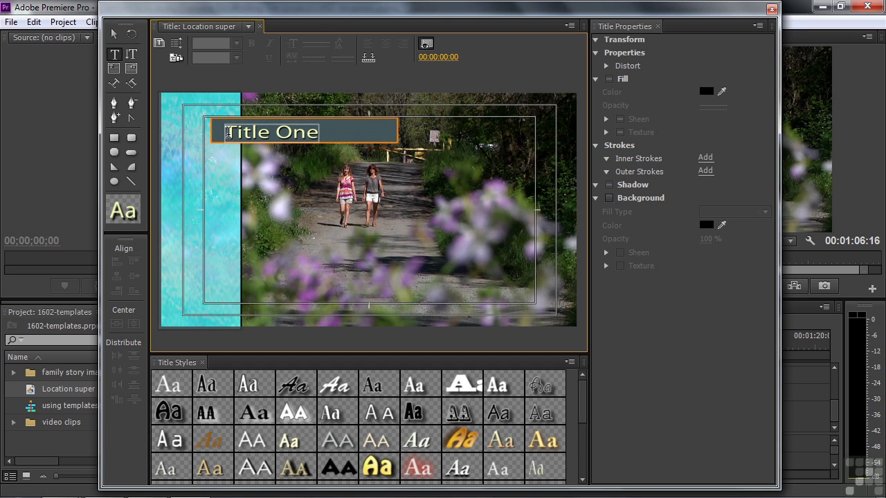
{"action": "triple_click", "coordinate": [288, 130]}
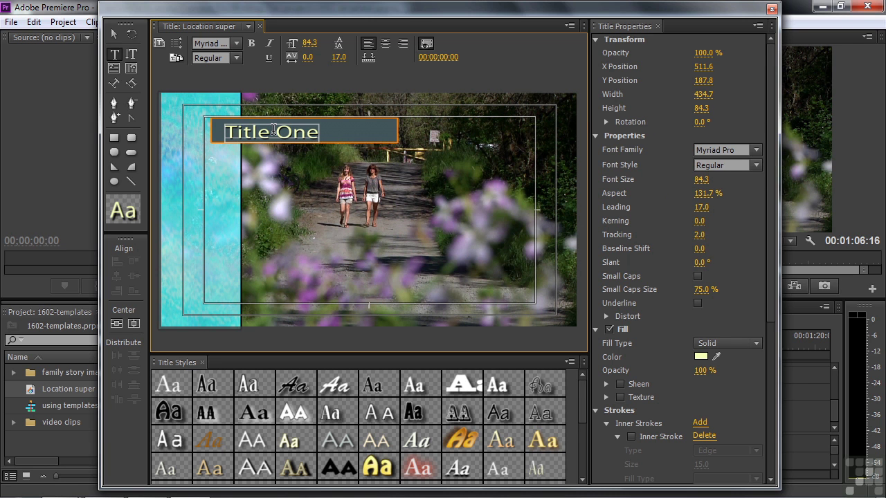
{"action": "key", "text": "Right"}
{"action": "key", "text": "Right"}
{"action": "key", "text": "Right"}
{"action": "double_click", "coordinate": [241, 131]}
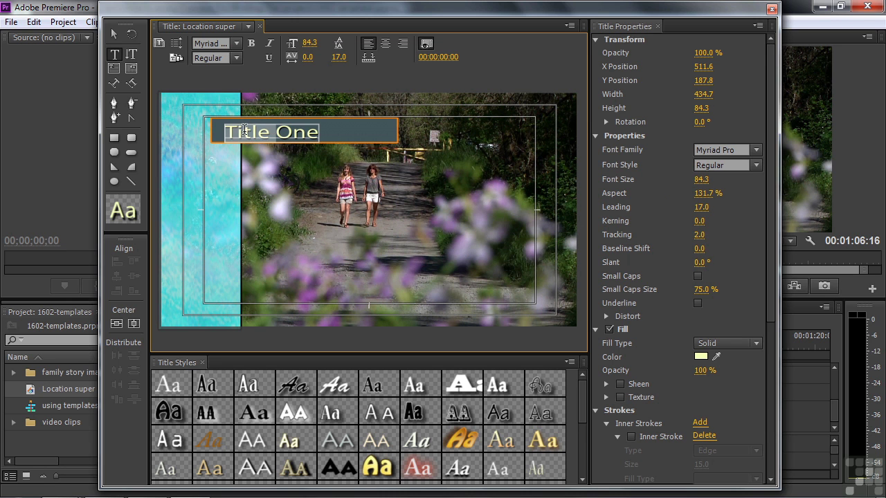
{"action": "left_click_drag", "start_coordinate": [225, 131], "coordinate": [315, 132]}
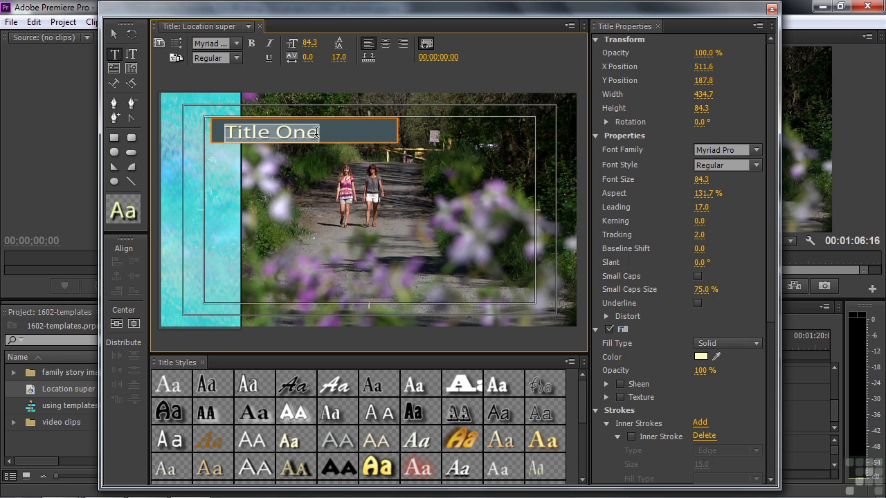
{"action": "type", "text": "Sonoma County, CA"}
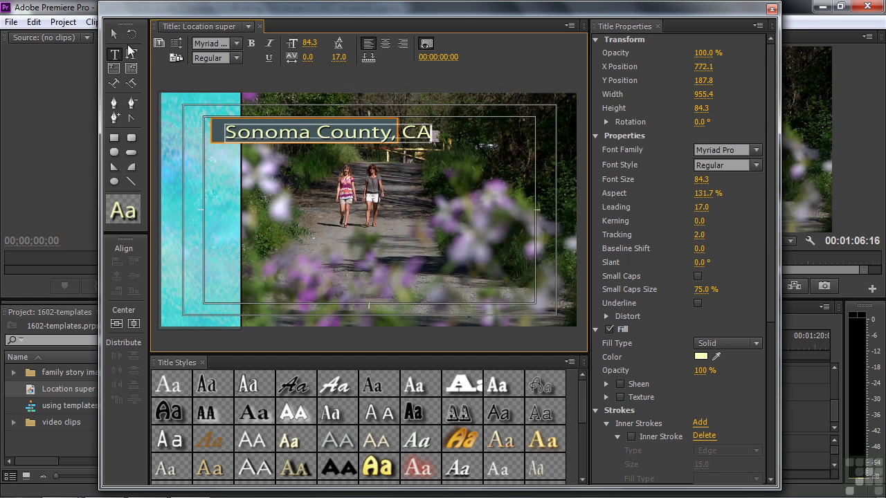
{"action": "left_click", "coordinate": [113, 34]}
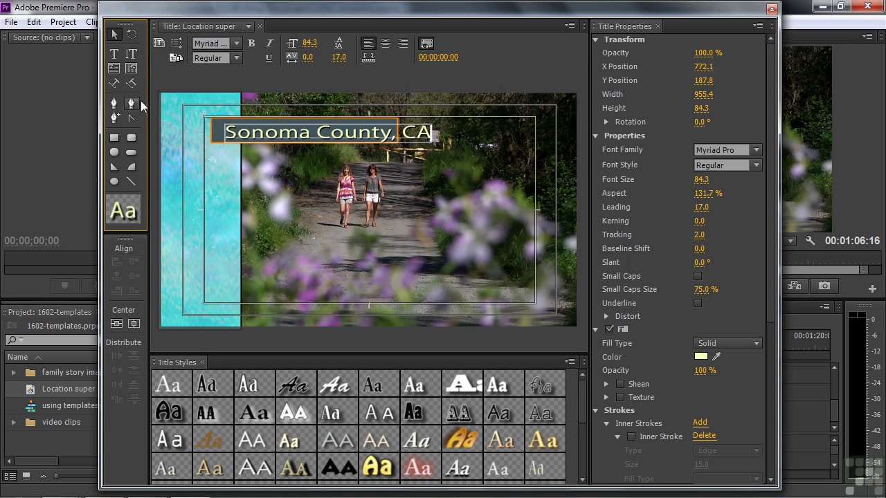
Stretch the background rectangle to fit 'Sonoma County, CA' and close the Titler
{"action": "left_click", "coordinate": [214, 131]}
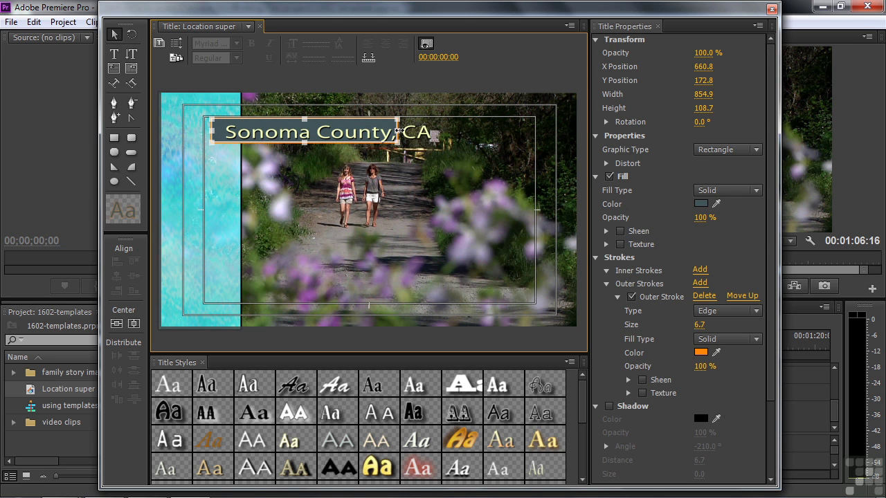
{"action": "left_click_drag", "start_coordinate": [397, 131], "coordinate": [440, 136]}
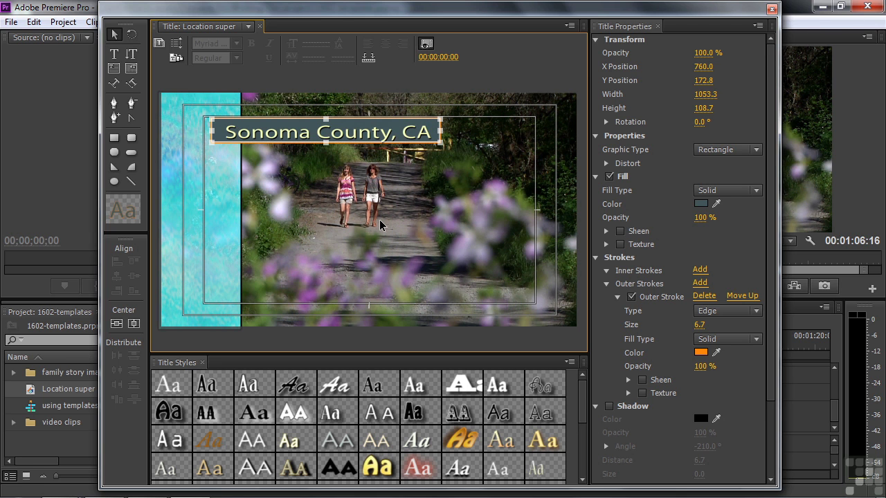
{"action": "left_click", "coordinate": [772, 8]}
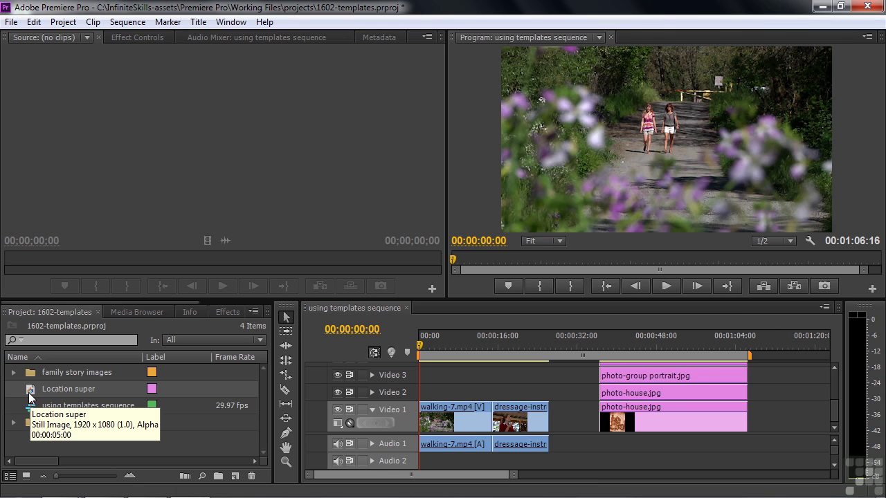
Place Location super on Video 2 at 00:00 above walking-7.mp4, targeting Video 2
{"action": "left_click_drag", "start_coordinate": [28, 392], "coordinate": [424, 393]}
{"action": "left_click_drag", "start_coordinate": [420, 345], "coordinate": [424, 349]}
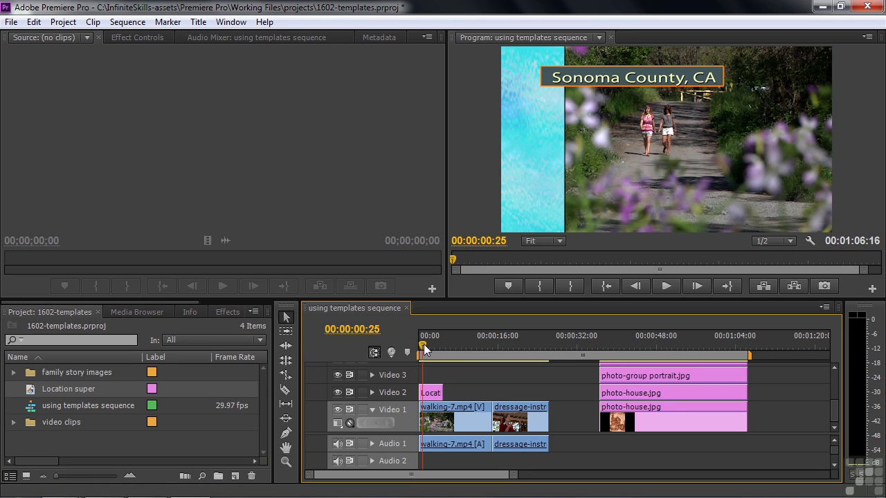
{"action": "left_click", "coordinate": [226, 312]}
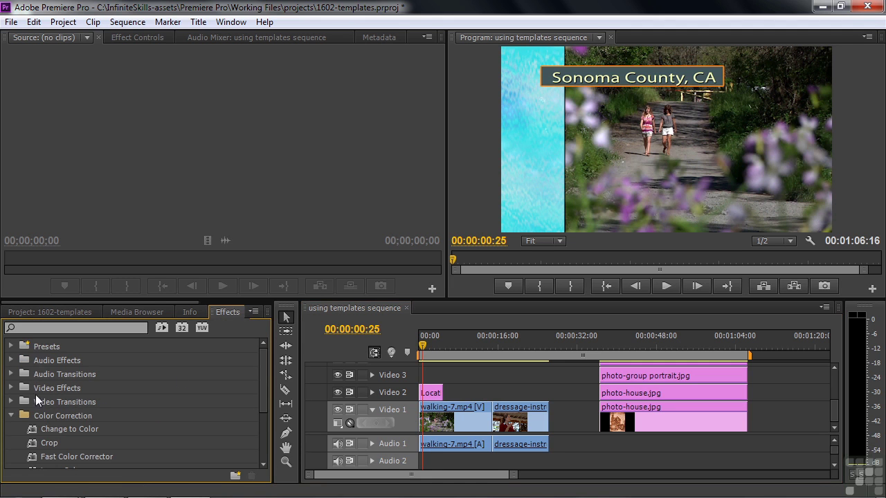
{"action": "left_click", "coordinate": [421, 352]}
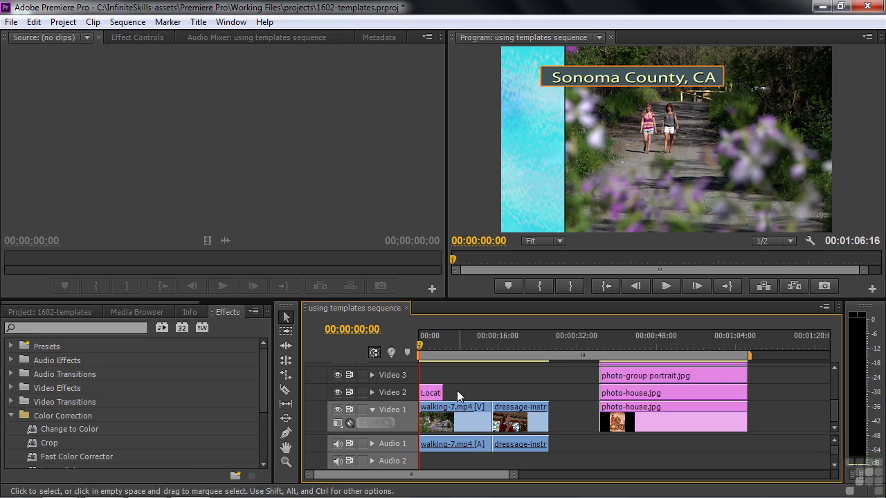
{"action": "left_click", "coordinate": [411, 395]}
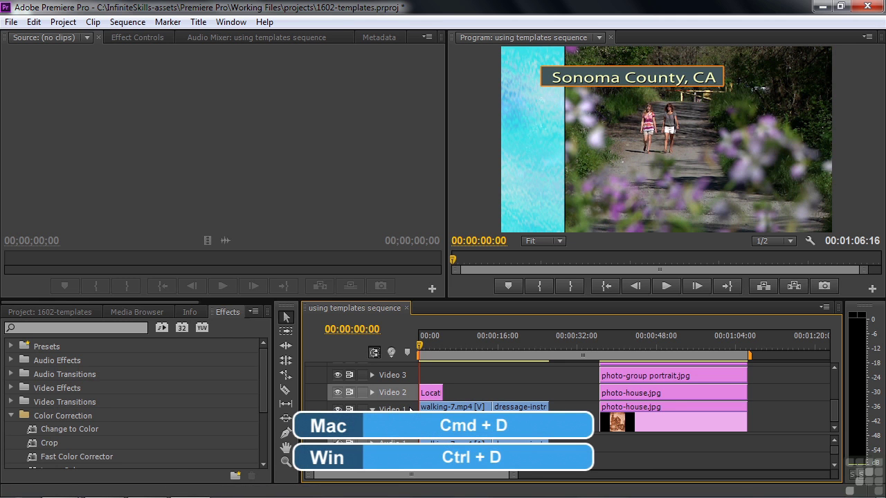
Apply the default Cross Dissolve with Ctrl+D and preview the title fading in
{"action": "key", "text": "ctrl+d"}
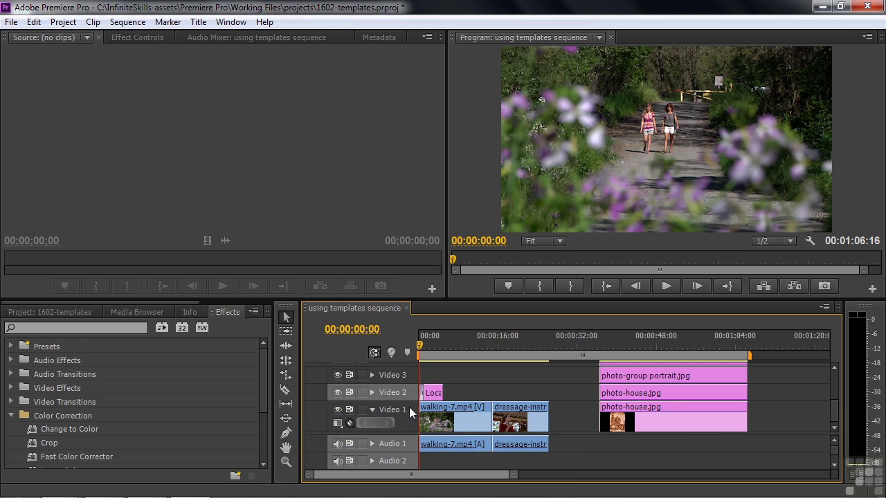
{"action": "left_click_drag", "start_coordinate": [419, 343], "coordinate": [428, 349]}
{"action": "key", "text": "space"}
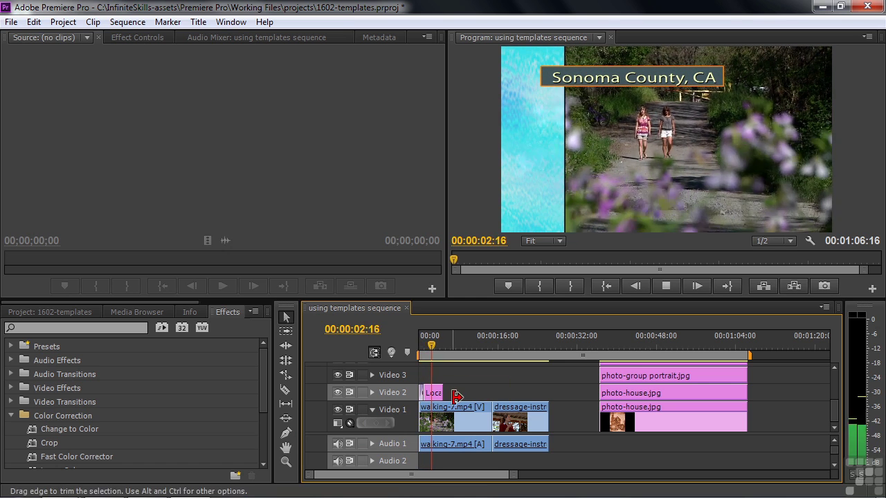
{"action": "key", "text": "space"}
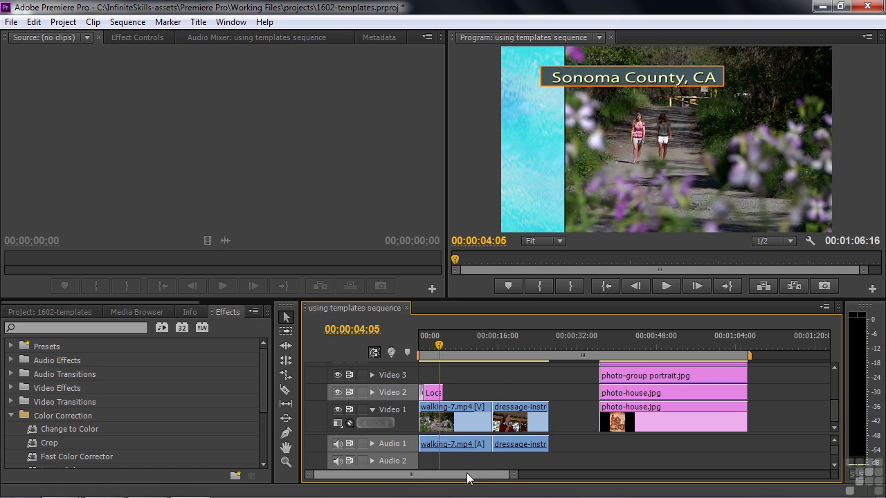
{"action": "key", "text": "space"}
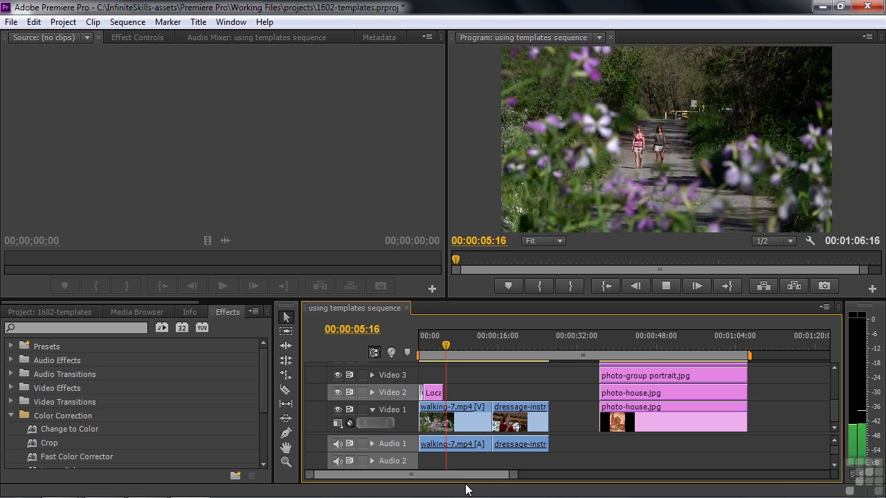
{"action": "key", "text": "space"}
{"action": "mouse_move", "coordinate": [448, 345]}
{"action": "left_mouse_down"}
{"action": "mouse_move", "coordinate": [434, 347]}
{"action": "mouse_move", "coordinate": [444, 360]}
{"action": "left_mouse_up"}
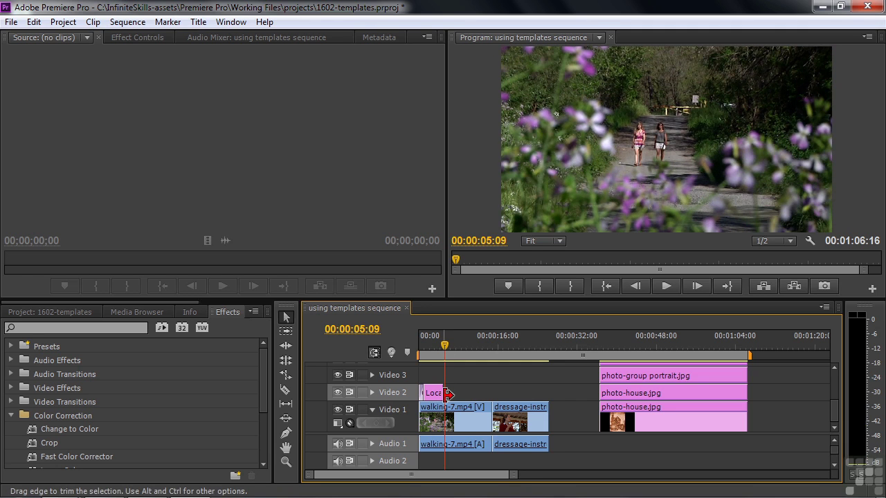
{"action": "left_click_drag", "start_coordinate": [449, 394], "coordinate": [447, 395]}
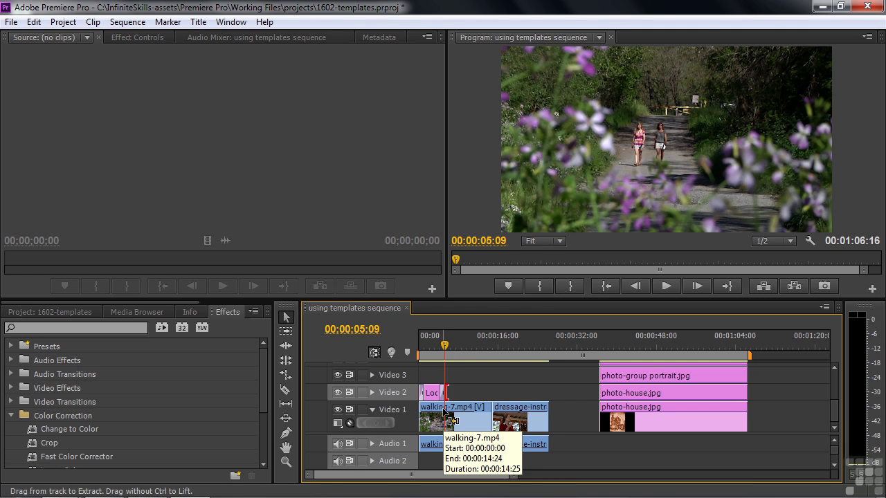
Replay the title transition from 00:00, then return to the Project panel
{"action": "left_click", "coordinate": [421, 343]}
{"action": "key", "text": "space"}
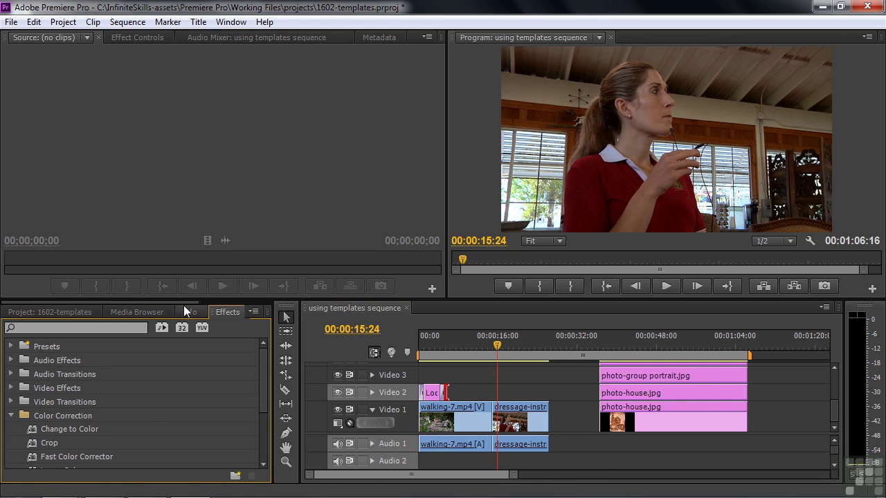
{"action": "left_click", "coordinate": [27, 311]}
Create a new title named 'Individual super' via New Item > Title
{"action": "left_click", "coordinate": [234, 477]}
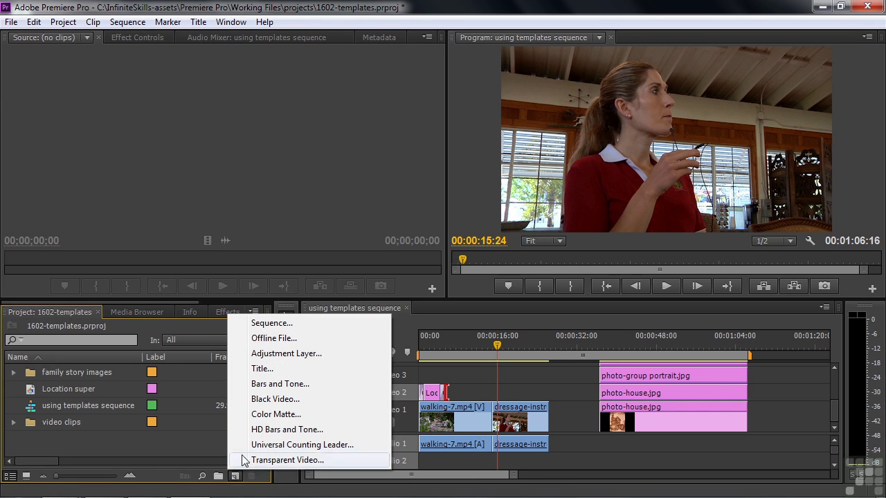
{"action": "left_click", "coordinate": [260, 368]}
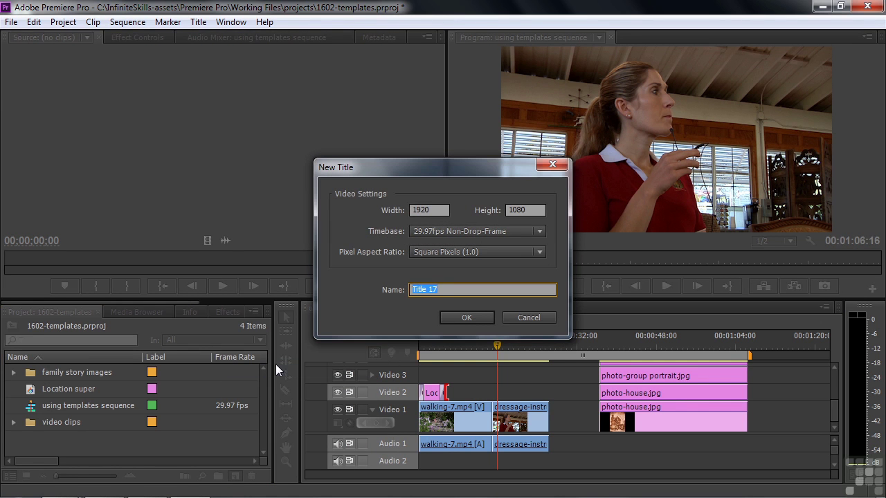
{"action": "key", "text": "BackSpace"}
{"action": "left_click", "coordinate": [472, 315]}
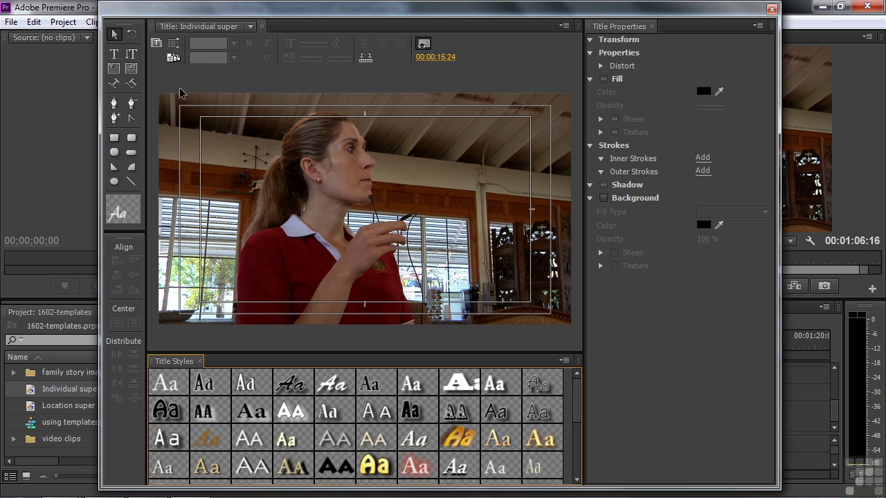
Open the title Templates browser, collapse Corporate and expand Lower Thirds to preview Lower Third 1001
{"action": "left_click", "coordinate": [174, 59]}
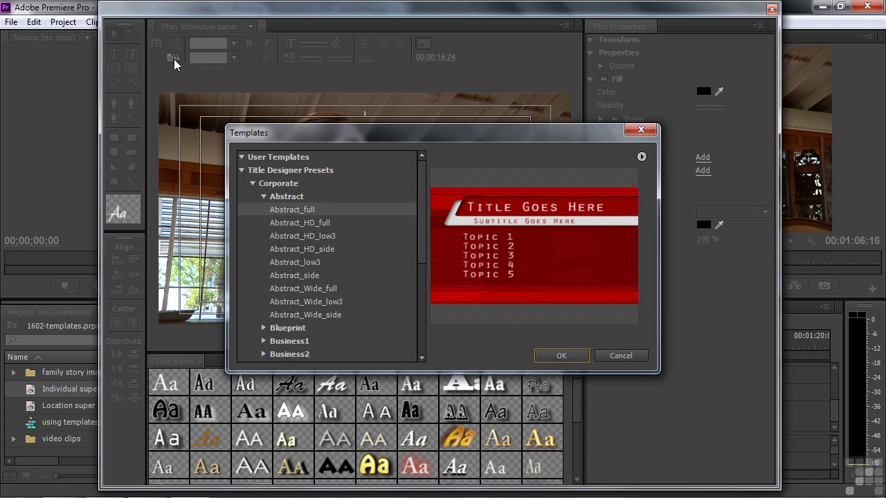
{"action": "left_click", "coordinate": [252, 184]}
{"action": "left_click", "coordinate": [252, 249]}
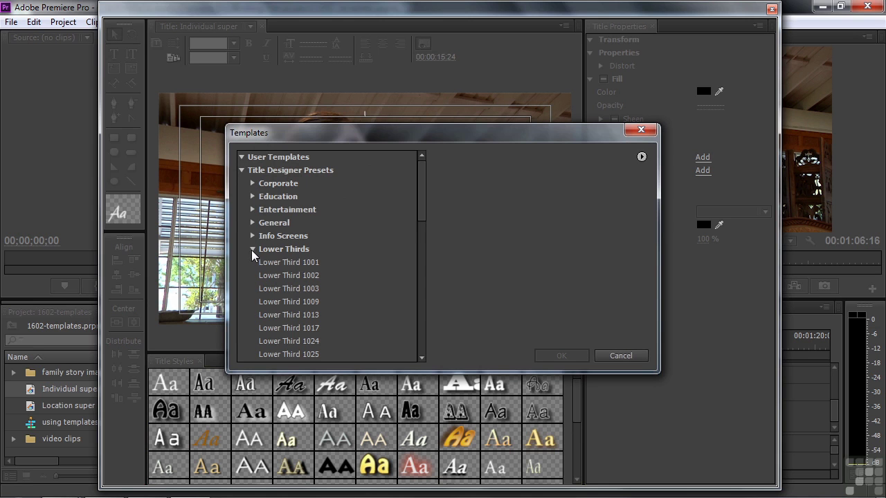
{"action": "left_click", "coordinate": [280, 263]}
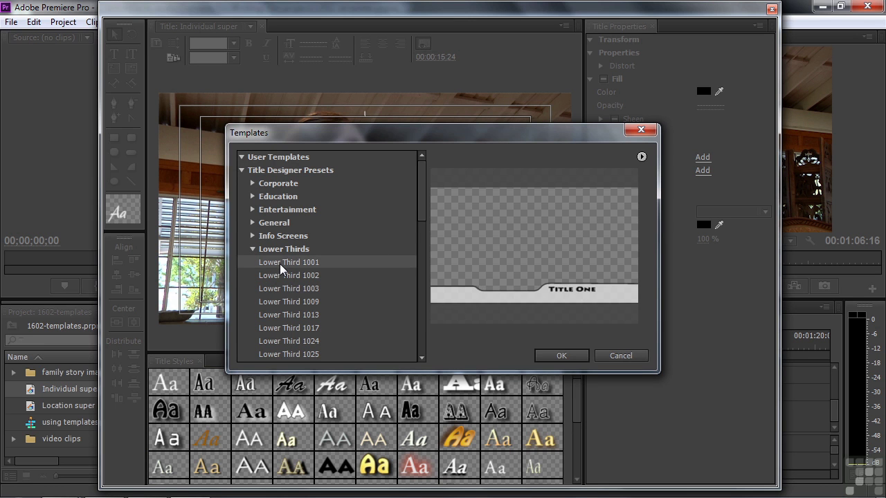
Browse the lower-third presets past 1024, 1063, 1067 and 1087 to the green Lower Third 1107
{"action": "key", "text": "Down"}
{"action": "key", "text": "Down"}
{"action": "key", "text": "Down"}
{"action": "key", "text": "Down"}
{"action": "key", "text": "Down"}
{"action": "key", "text": "Down"}
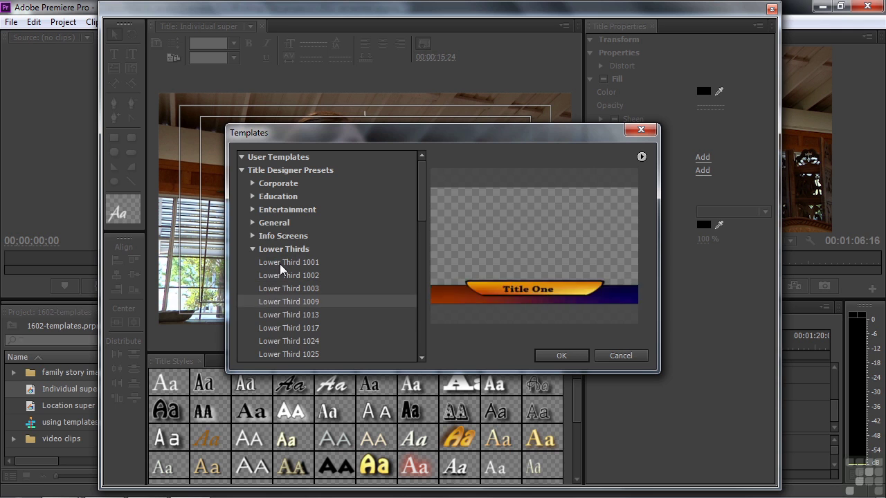
{"action": "key", "text": "Up"}
{"action": "key", "text": "Up"}
{"action": "key", "text": "Down"}
{"action": "key", "text": "Down"}
{"action": "key", "text": "Down"}
{"action": "key", "text": "Down"}
{"action": "key", "text": "Down"}
{"action": "key", "text": "Down"}
{"action": "key", "text": "Down"}
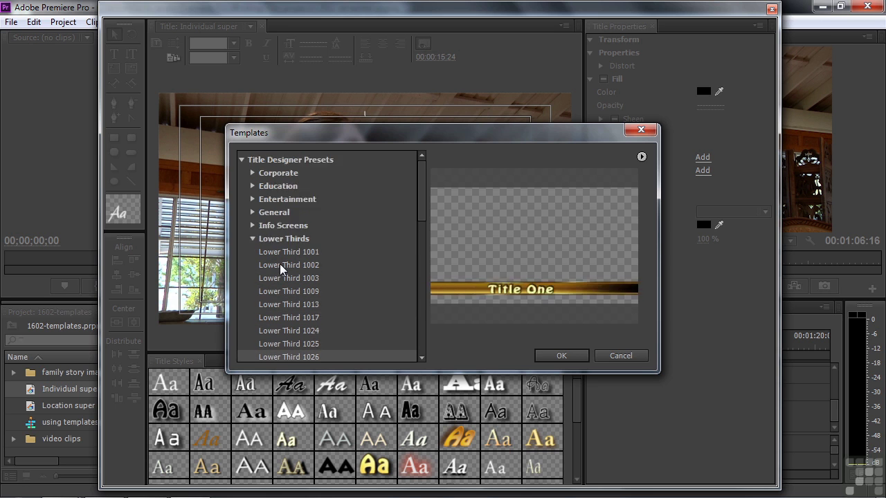
{"action": "key", "text": "Down"}
{"action": "key", "text": "Down"}
{"action": "key", "text": "Down"}
{"action": "key", "text": "Down"}
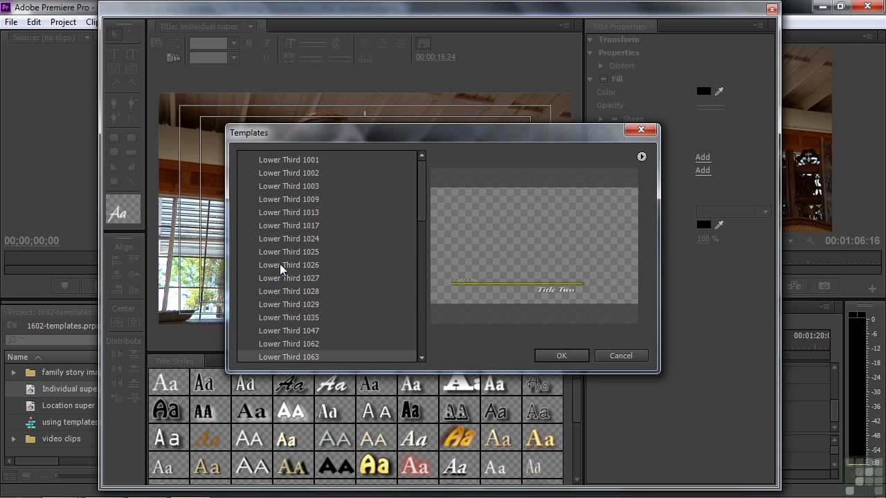
{"action": "key", "text": "Down"}
{"action": "key", "text": "Down"}
{"action": "key", "text": "Down"}
{"action": "key", "text": "Down"}
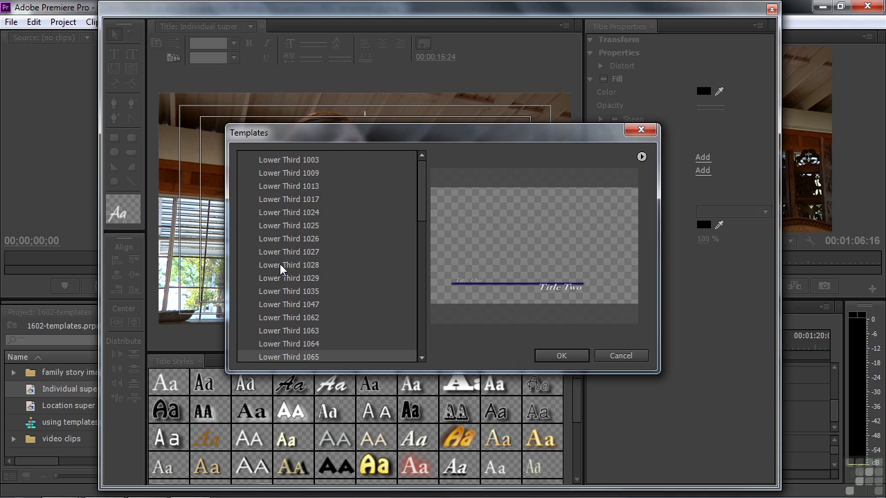
{"action": "key", "text": "Down"}
{"action": "key", "text": "Down"}
{"action": "key", "text": "Down"}
{"action": "key", "text": "Down"}
{"action": "key", "text": "Down"}
{"action": "key", "text": "Down"}
{"action": "key", "text": "Down"}
{"action": "key", "text": "Down"}
{"action": "key", "text": "Down"}
{"action": "key", "text": "Down"}
{"action": "key", "text": "Down"}
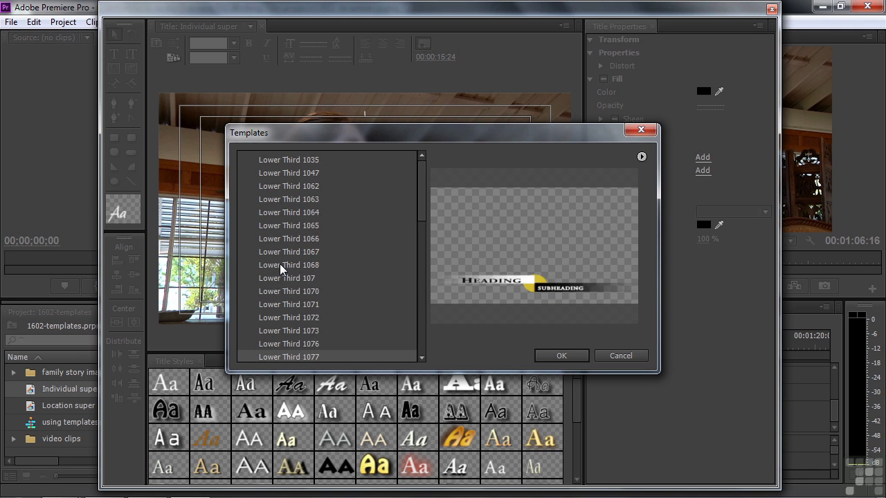
{"action": "key", "text": "Down"}
{"action": "key", "text": "Down"}
{"action": "key", "text": "Down"}
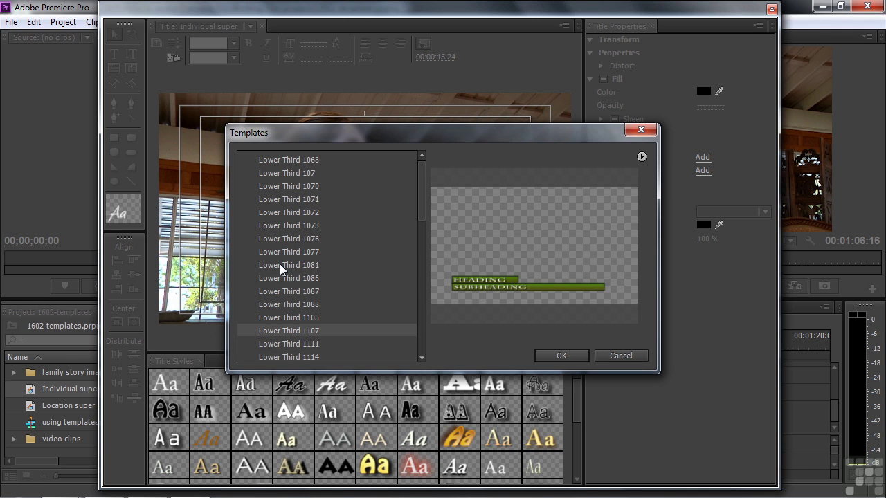
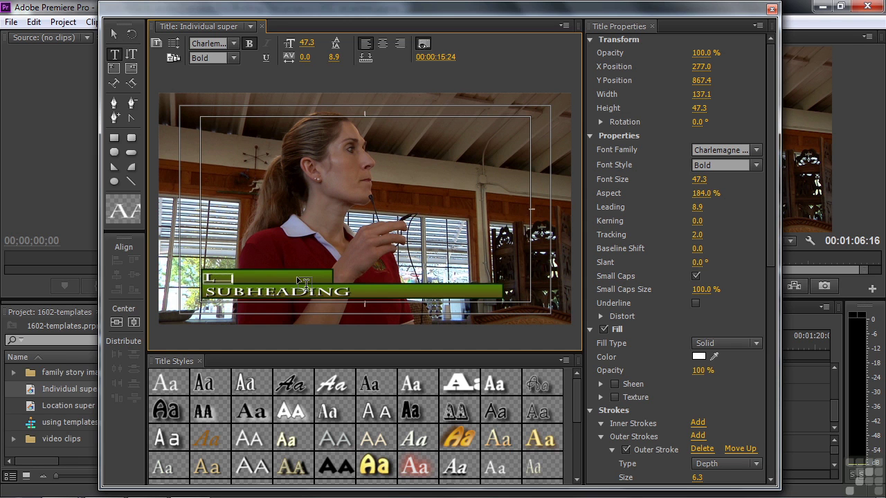
Change the heading to the instructor's full name and the subheading to INSTRUCTOR
{"action": "left_click", "coordinate": [222, 294]}
{"action": "double_click", "coordinate": [224, 292]}
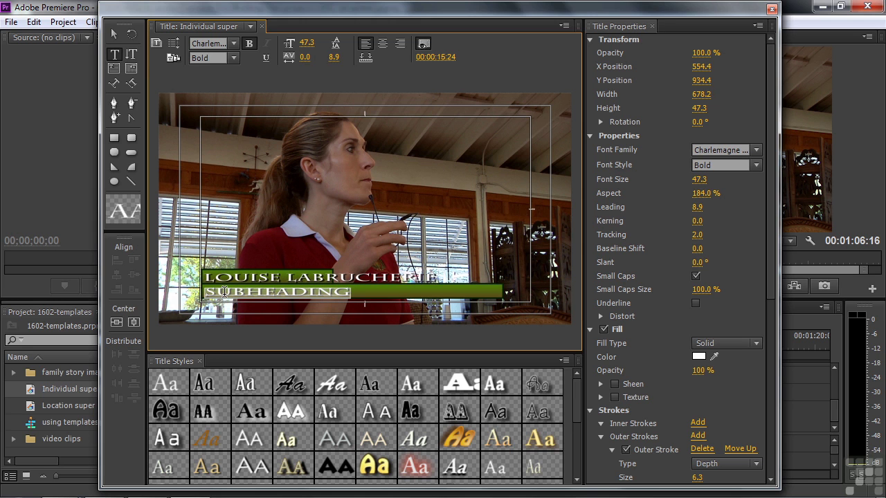
{"action": "type", "text": "INSTRUCTOR"}
Switch to the Selection tool and select the INSTRUCTOR text object
{"action": "left_click", "coordinate": [206, 277]}
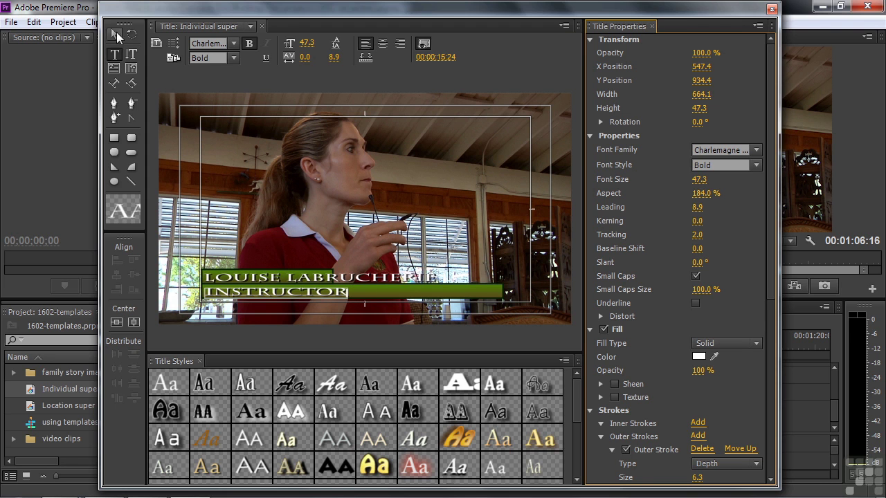
{"action": "left_click", "coordinate": [114, 33]}
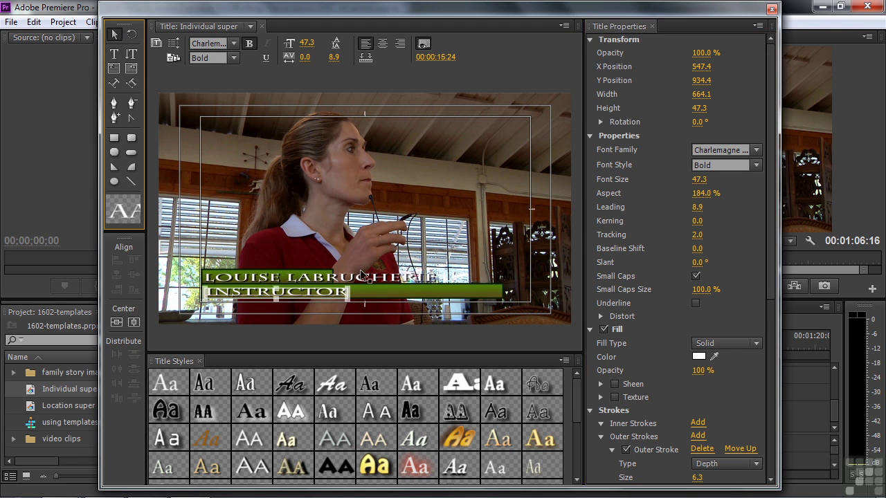
{"action": "left_click", "coordinate": [381, 298]}
Resize both green bars so they fit the INSTRUCTOR and name lines
{"action": "left_click", "coordinate": [381, 294]}
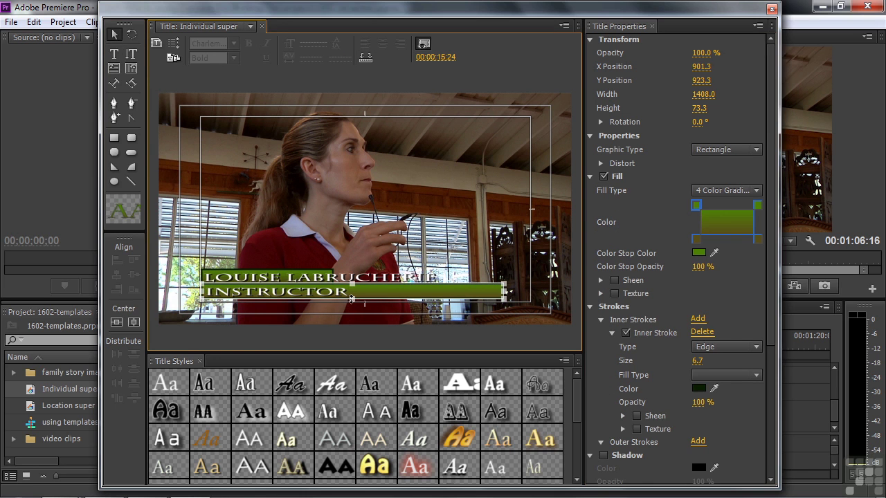
{"action": "left_click_drag", "start_coordinate": [352, 299], "coordinate": [352, 308]}
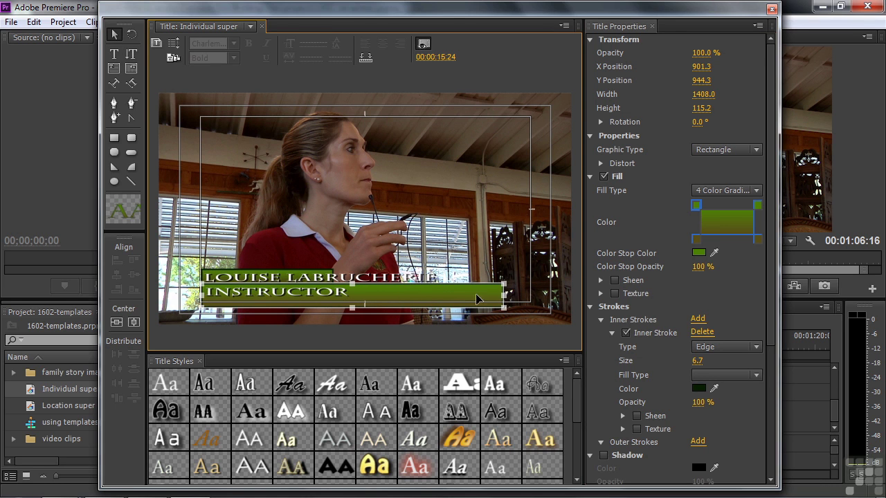
{"action": "left_click_drag", "start_coordinate": [503, 297], "coordinate": [356, 297]}
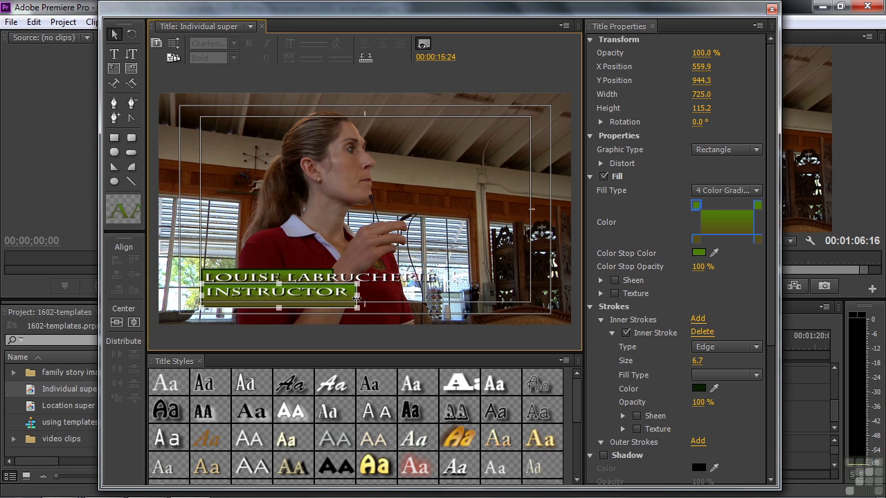
{"action": "left_click", "coordinate": [285, 275]}
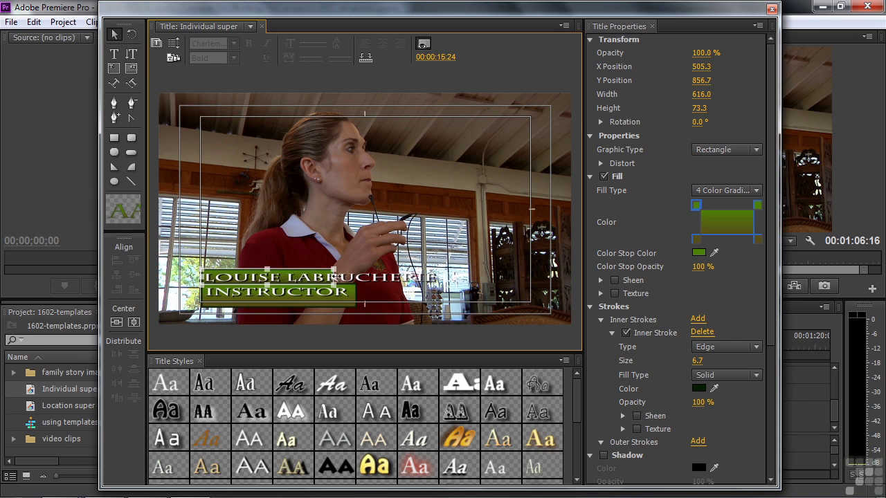
{"action": "left_click_drag", "start_coordinate": [333, 276], "coordinate": [447, 285]}
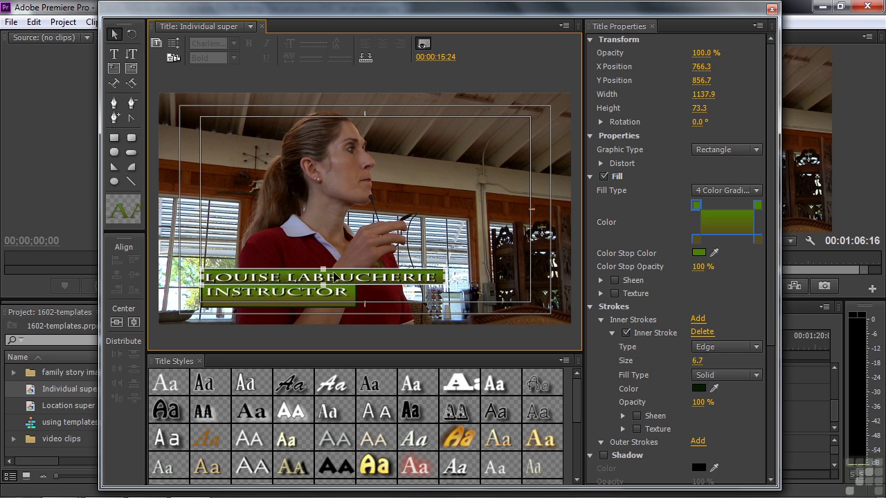
{"action": "left_click_drag", "start_coordinate": [323, 270], "coordinate": [323, 265]}
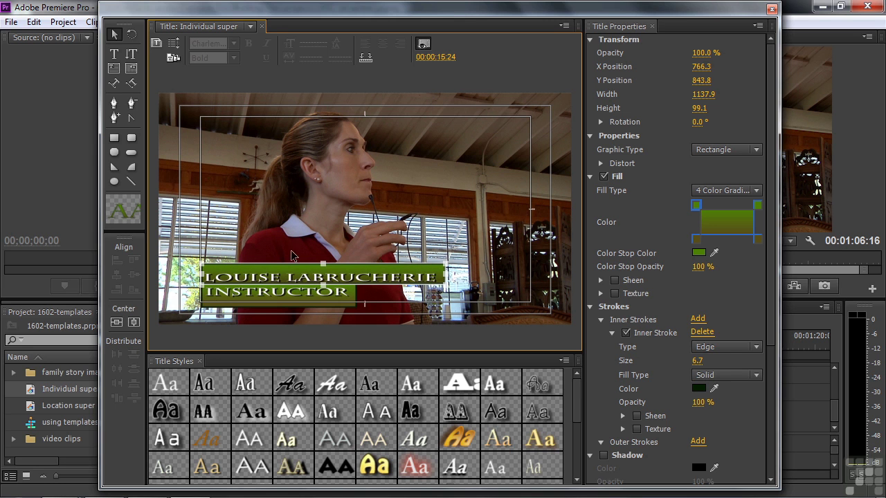
Enlarge the name text to fill its bar, nudge the lower bar right and down, and close the titler
{"action": "left_click", "coordinate": [279, 276]}
{"action": "left_click", "coordinate": [321, 277]}
{"action": "left_click_drag", "start_coordinate": [321, 275], "coordinate": [322, 266]}
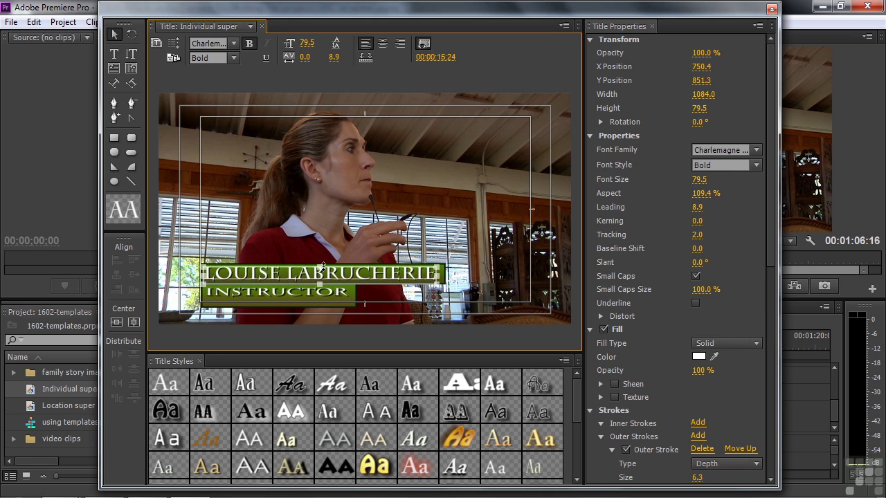
{"action": "left_click", "coordinate": [285, 293]}
{"action": "left_click_drag", "start_coordinate": [285, 293], "coordinate": [293, 299]}
{"action": "left_click", "coordinate": [397, 299]}
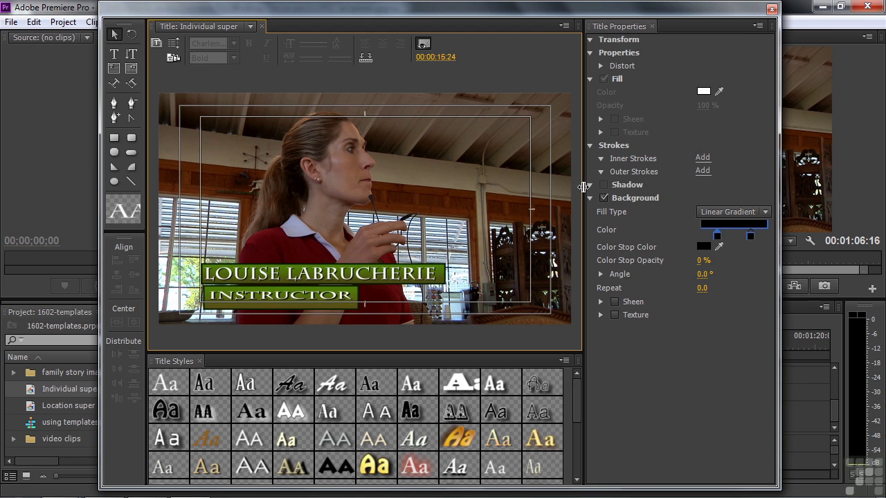
{"action": "left_click", "coordinate": [771, 9]}
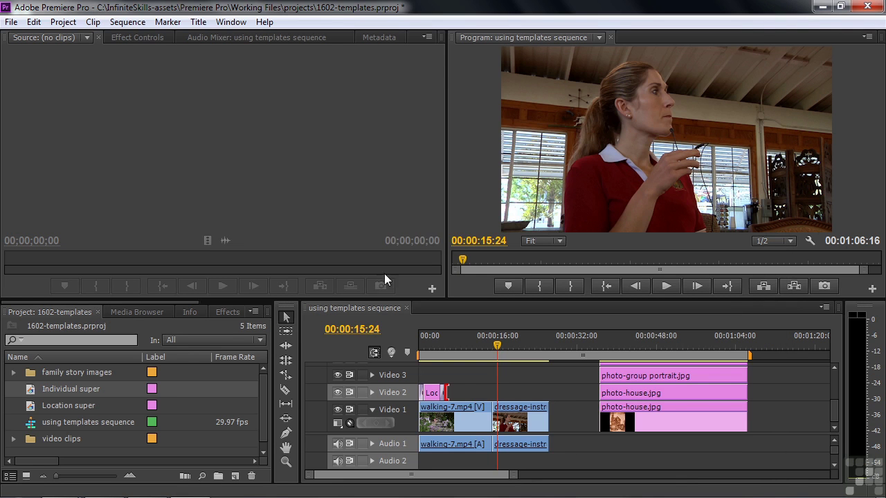
Place Individual super on Video 2 at 00:00:15:03, add the default fade-in, and play it back
{"action": "left_click_drag", "start_coordinate": [31, 392], "coordinate": [504, 393]}
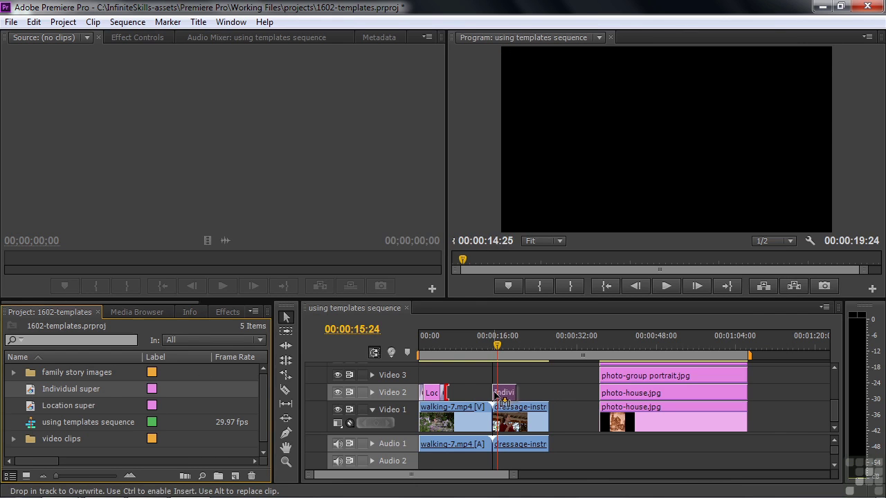
{"action": "left_click_drag", "start_coordinate": [494, 346], "coordinate": [492, 366]}
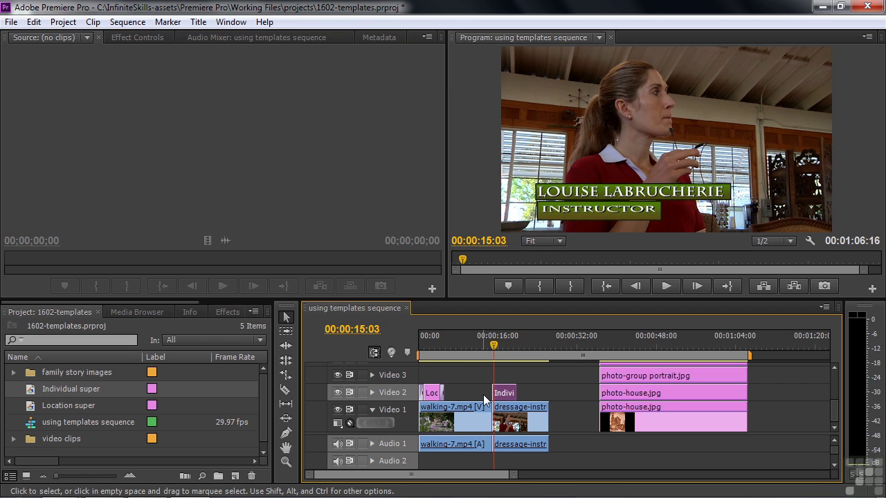
{"action": "key", "text": "ctrl+d"}
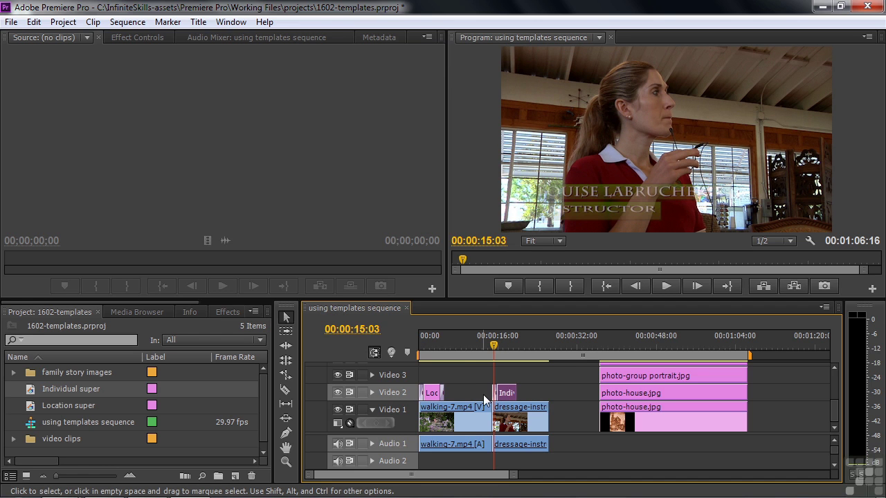
{"action": "key", "text": "space"}
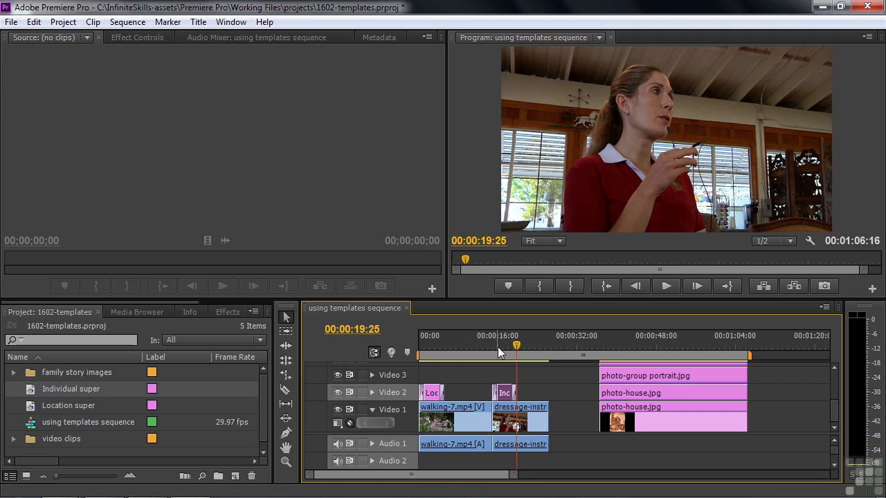
{"action": "left_click_drag", "start_coordinate": [513, 343], "coordinate": [490, 340]}
{"action": "key", "text": "space"}
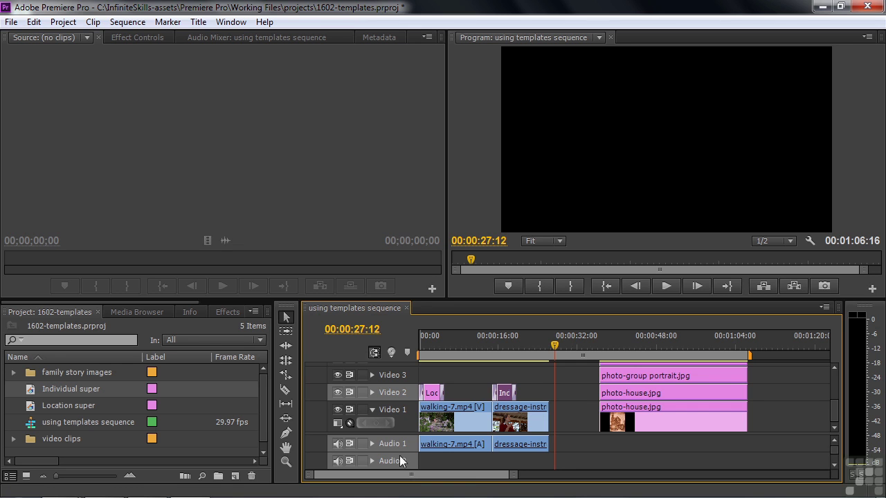
Create a new 1920x1080, 29.97fps title named 'list'
{"action": "left_click", "coordinate": [236, 476]}
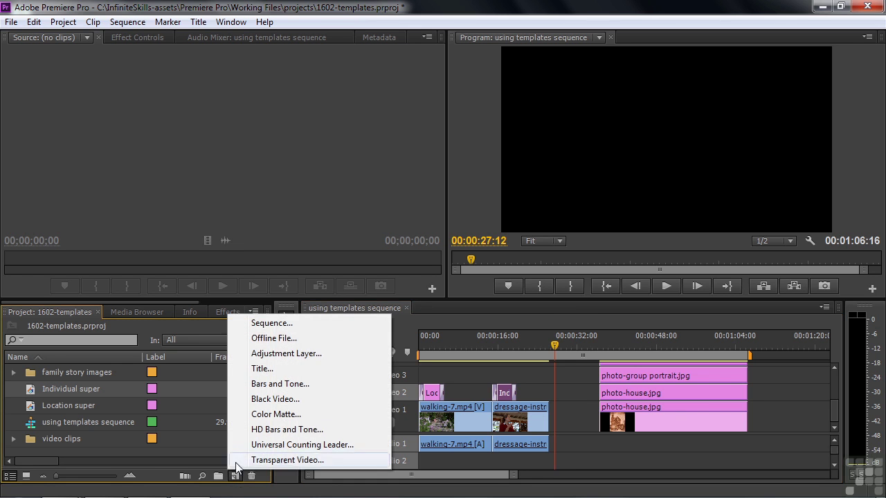
{"action": "left_click", "coordinate": [262, 368]}
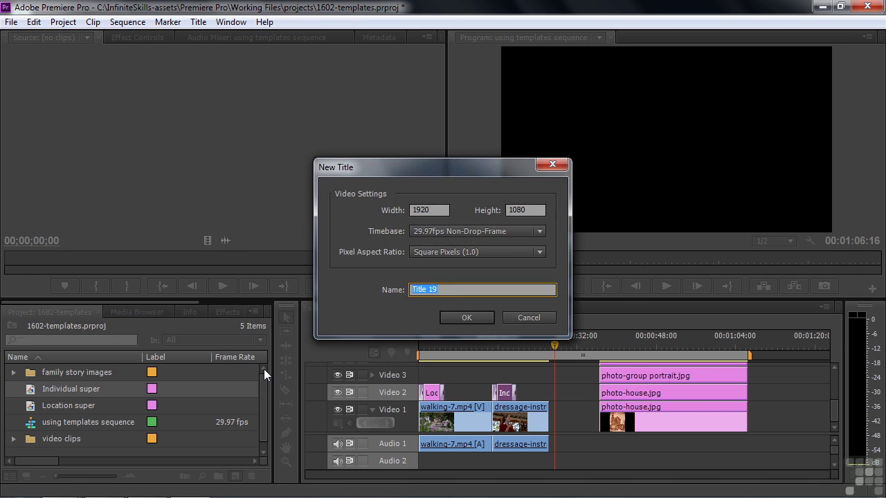
{"action": "type", "text": "list"}
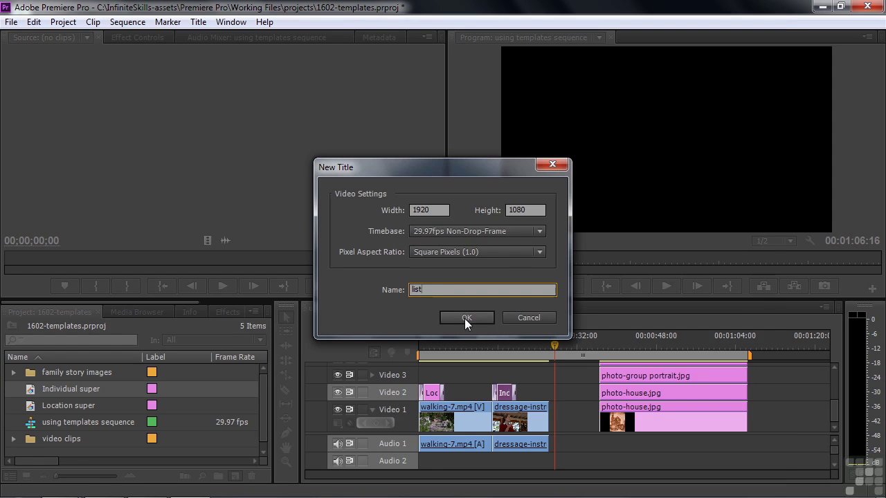
{"action": "left_click", "coordinate": [464, 319]}
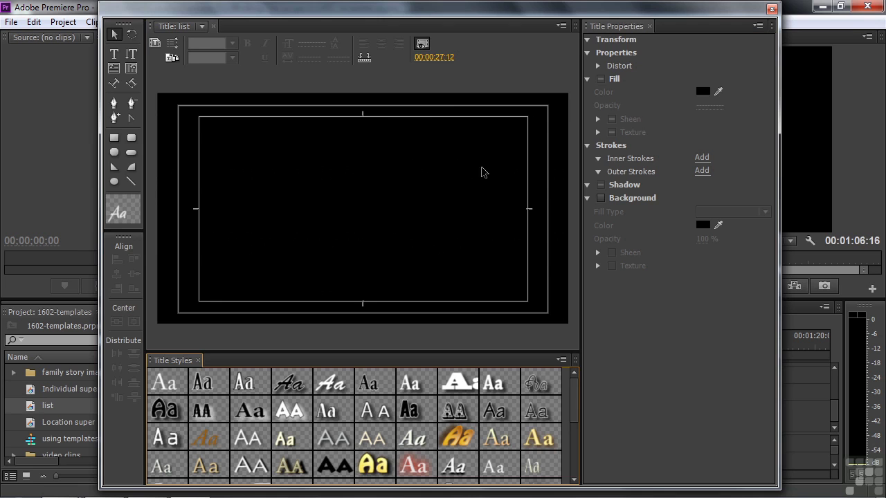
Open the title templates browser and expand the Music template folder
{"action": "left_click", "coordinate": [171, 59]}
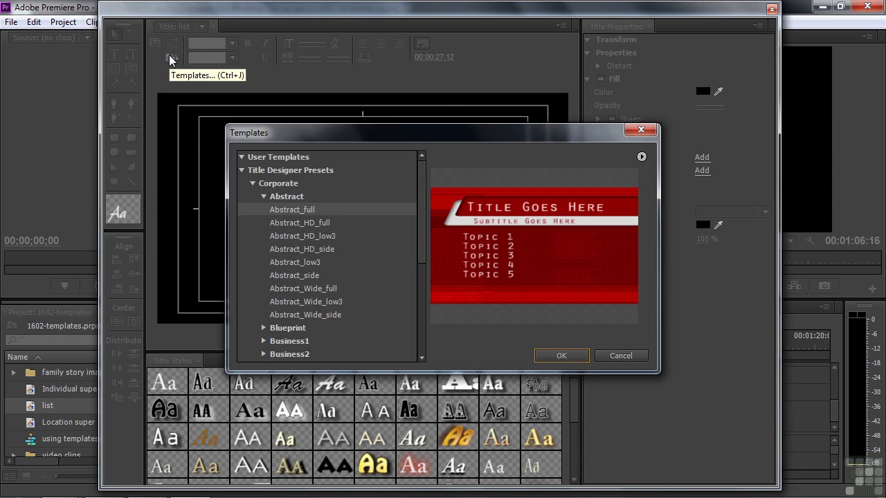
{"action": "left_click", "coordinate": [252, 184]}
{"action": "left_click", "coordinate": [252, 223]}
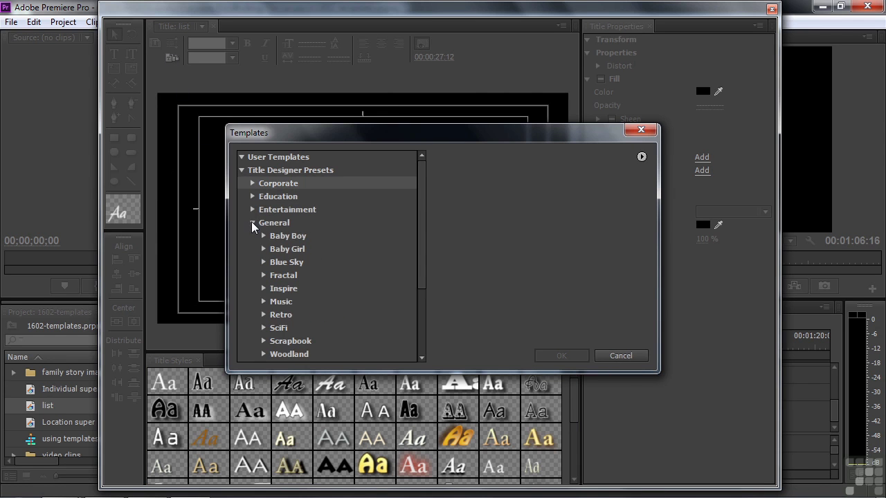
{"action": "left_click", "coordinate": [264, 302]}
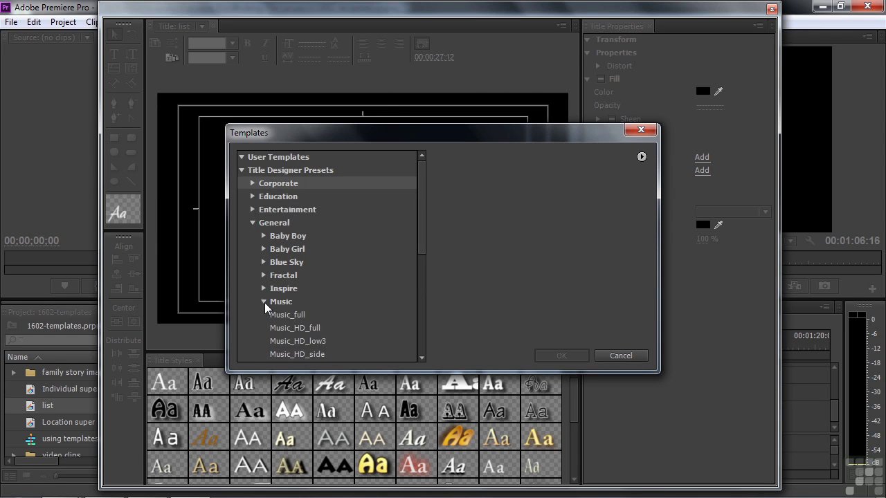
{"action": "left_click_drag", "start_coordinate": [420, 246], "coordinate": [413, 297]}
Preview the Music templates and apply Music_HD_full to the list title
{"action": "left_click", "coordinate": [280, 196]}
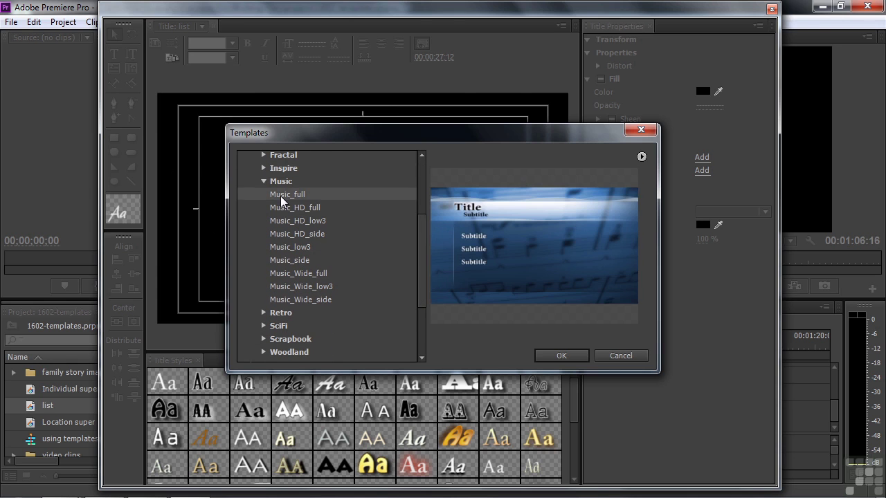
{"action": "key", "text": "Down"}
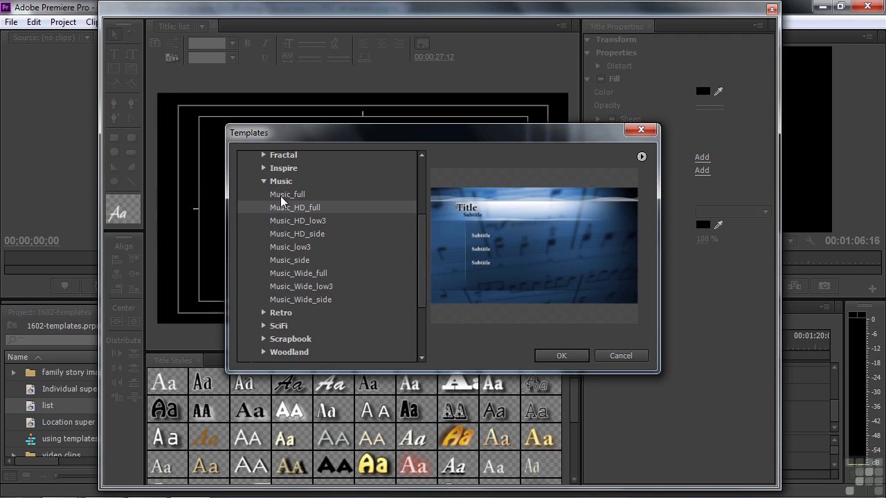
{"action": "key", "text": "Down"}
{"action": "key", "text": "Down"}
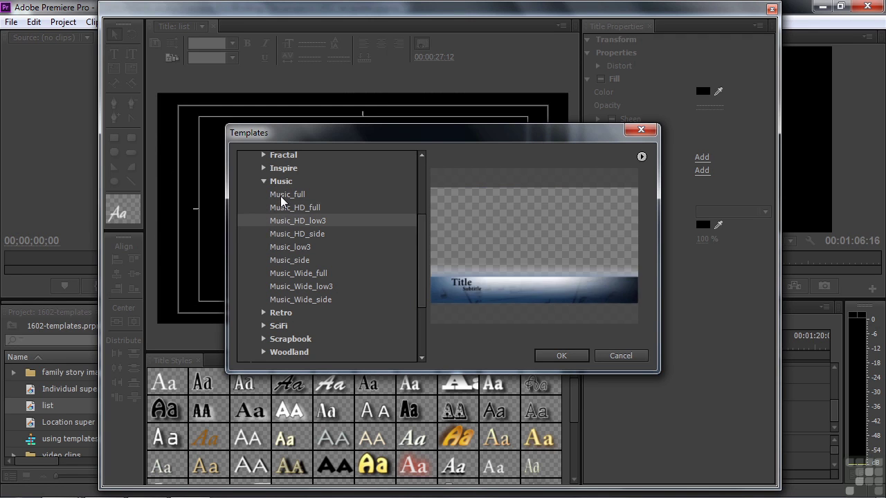
{"action": "key", "text": "Down"}
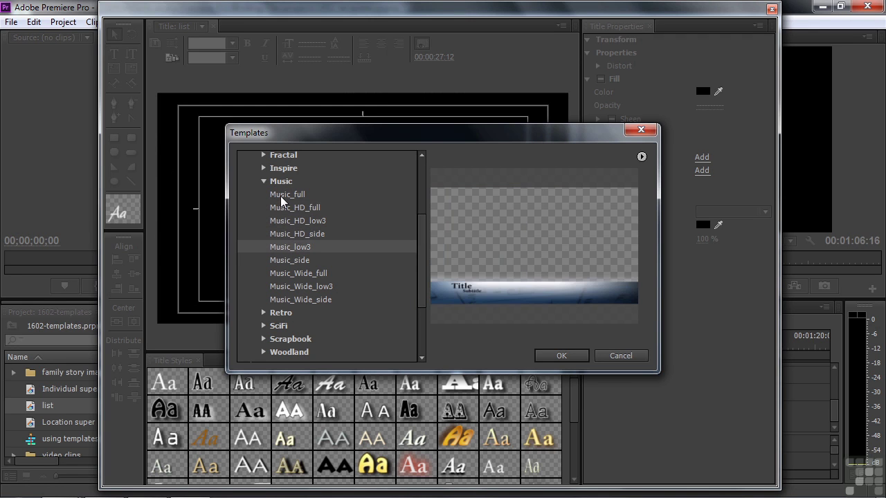
{"action": "key", "text": "Down"}
{"action": "key", "text": "Down"}
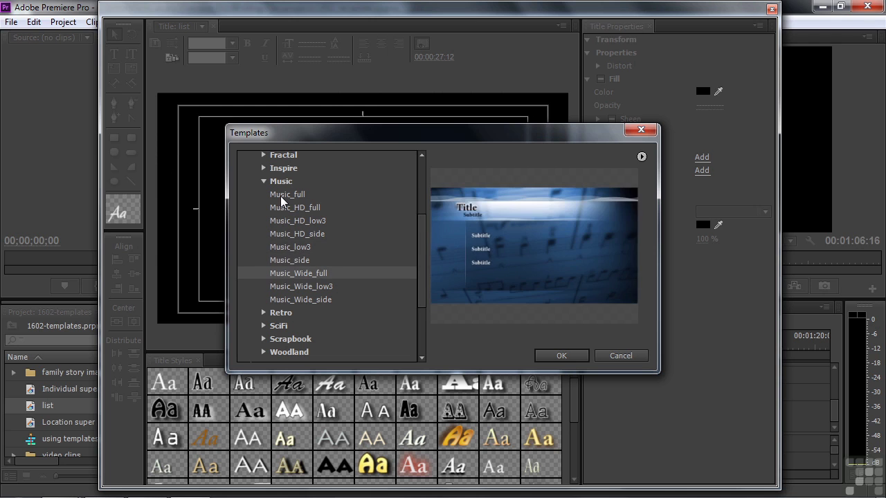
{"action": "key", "text": "Down"}
{"action": "key", "text": "Down"}
{"action": "key", "text": "Up"}
{"action": "key", "text": "Up"}
{"action": "key", "text": "Up"}
{"action": "key", "text": "Up"}
{"action": "key", "text": "Up"}
{"action": "key", "text": "Up"}
{"action": "key", "text": "Up"}
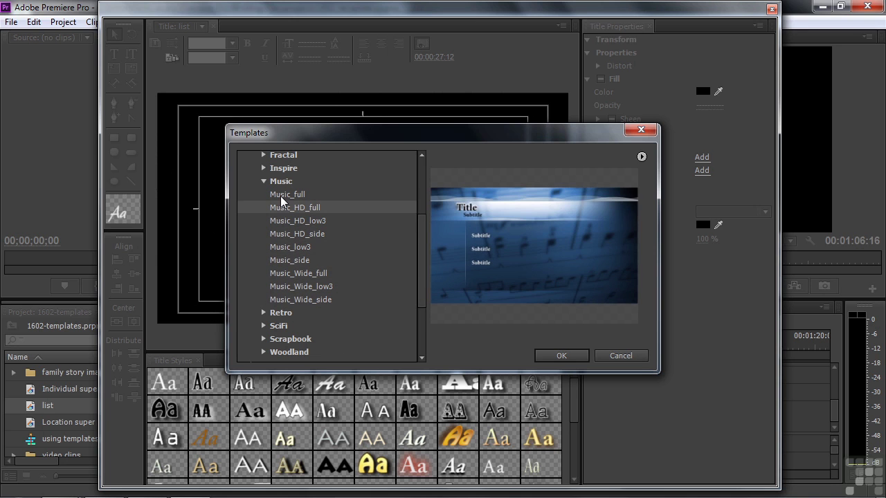
{"action": "left_click", "coordinate": [568, 356]}
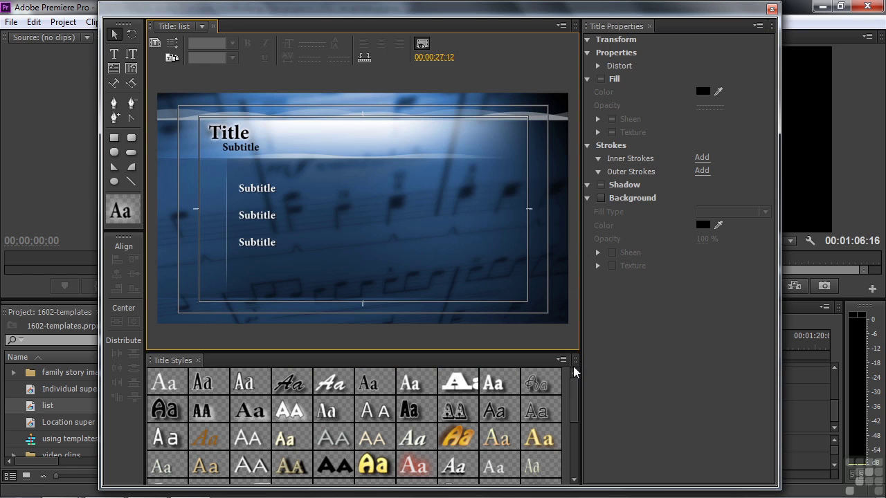
{"action": "key", "text": "t"}
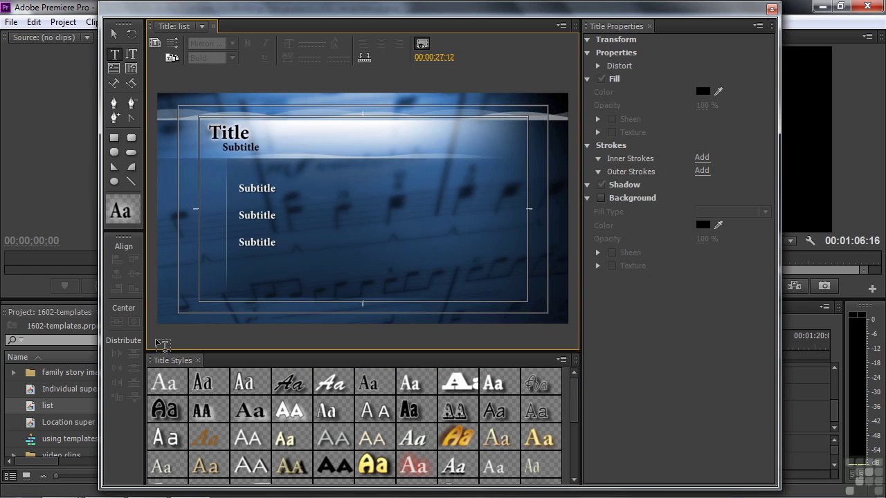
{"action": "left_click", "coordinate": [114, 35]}
{"action": "left_click", "coordinate": [229, 144]}
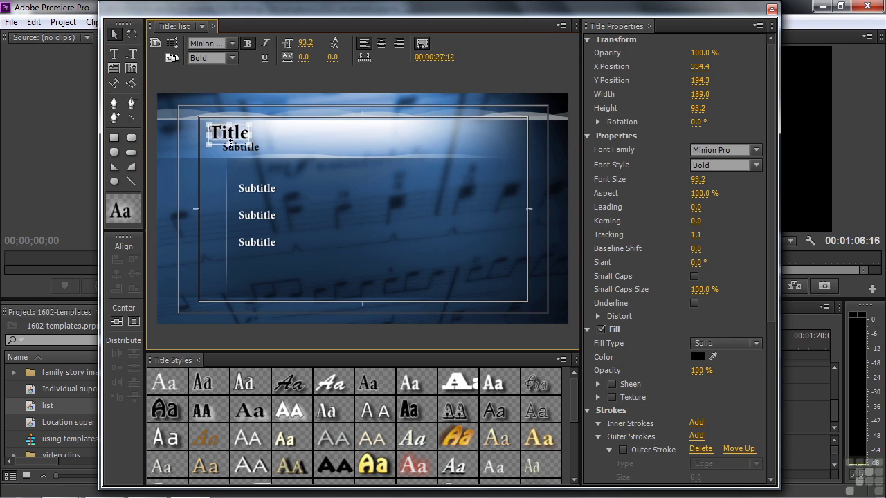
{"action": "left_click", "coordinate": [237, 155]}
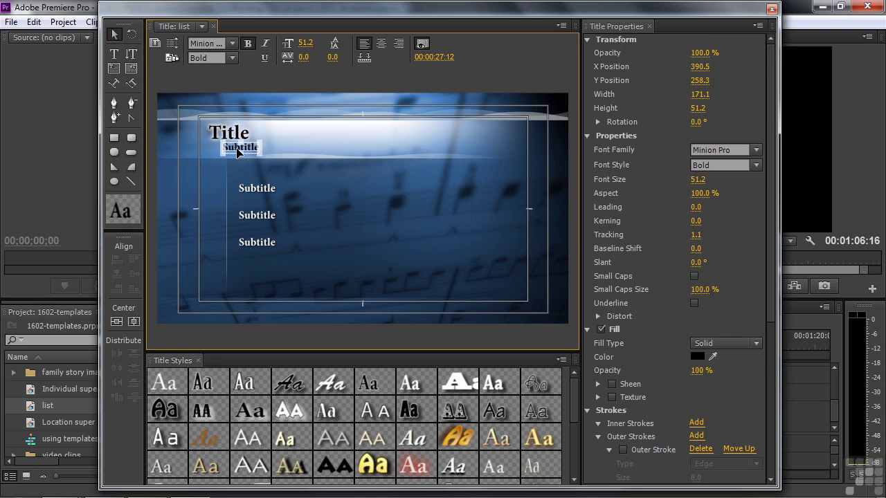
{"action": "left_click", "coordinate": [251, 189]}
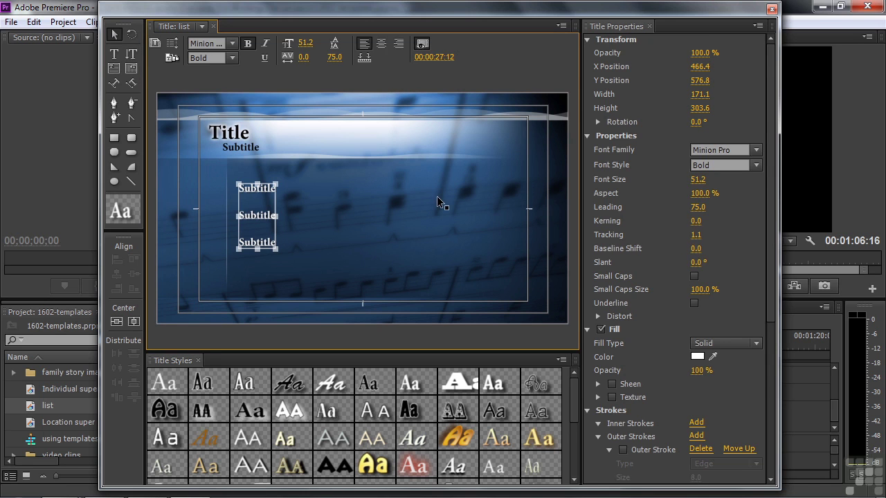
{"action": "left_click", "coordinate": [415, 237]}
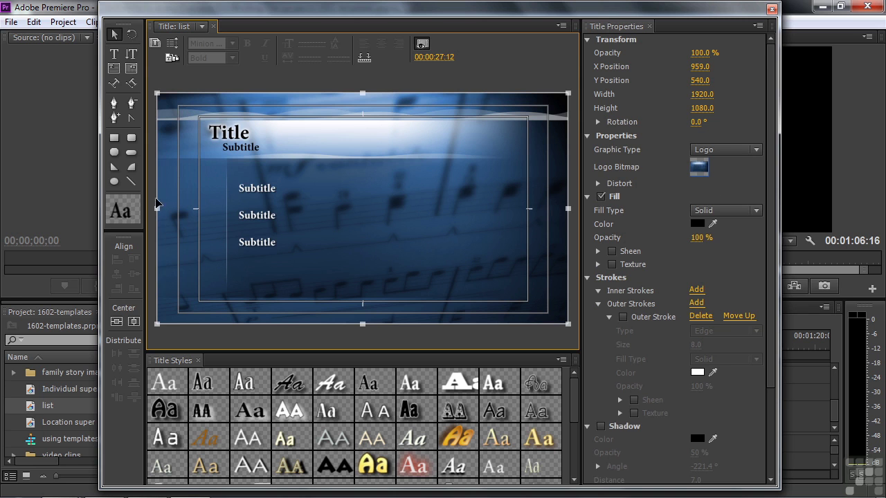
{"action": "mouse_move", "coordinate": [403, 237]}
{"action": "left_mouse_down"}
{"action": "mouse_move", "coordinate": [390, 260]}
{"action": "mouse_move", "coordinate": [404, 269]}
{"action": "mouse_move", "coordinate": [411, 239]}
{"action": "mouse_move", "coordinate": [409, 250]}
{"action": "left_mouse_up"}
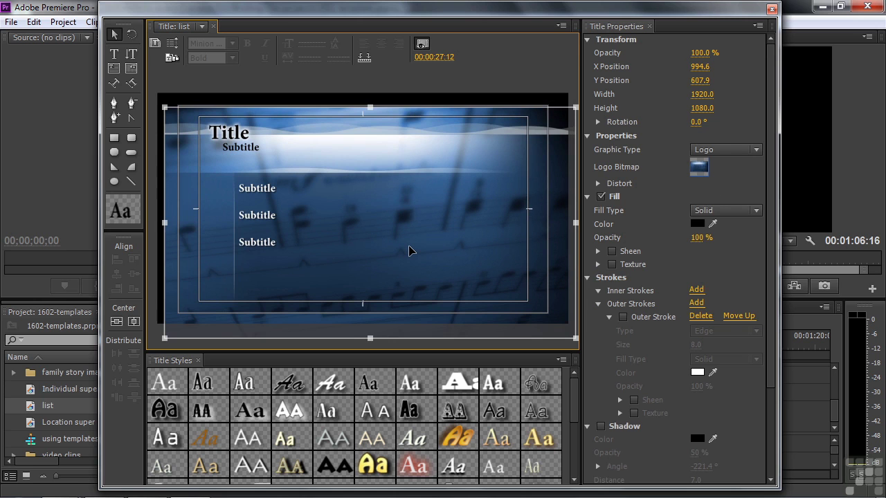
{"action": "left_click_drag", "start_coordinate": [409, 250], "coordinate": [409, 250]}
{"action": "key", "text": "ctrl+z"}
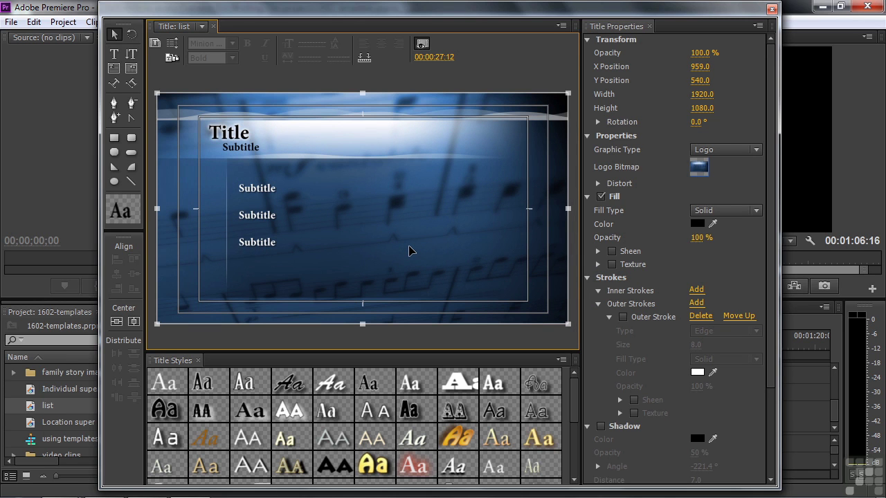
{"action": "left_click", "coordinate": [116, 57]}
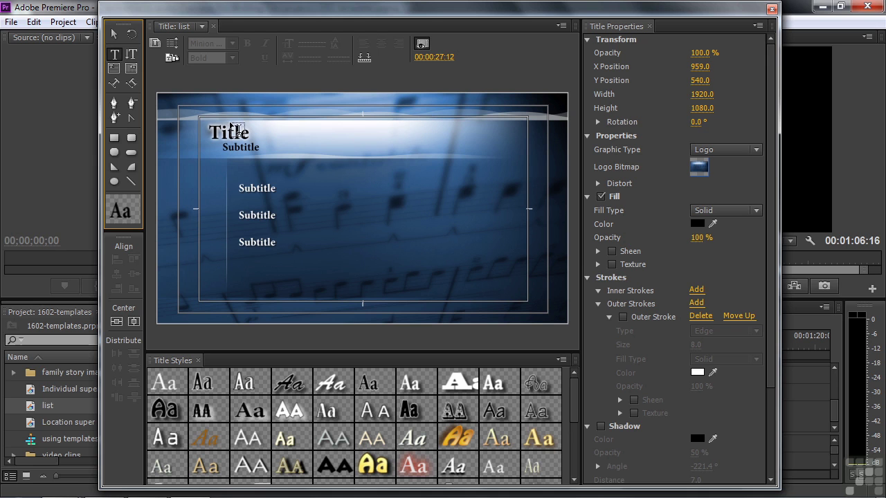
{"action": "left_click", "coordinate": [115, 35]}
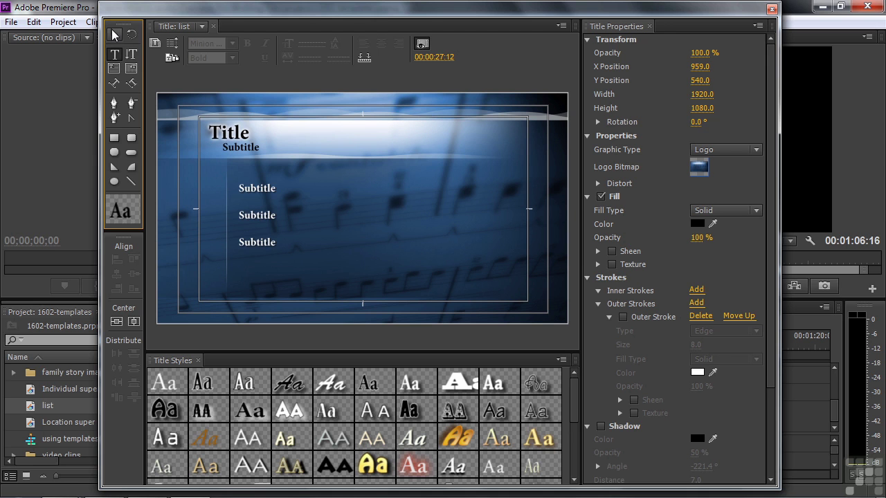
Replace the Title placeholder with the heading 'Music concert'
{"action": "left_click", "coordinate": [228, 141]}
{"action": "double_click", "coordinate": [228, 140]}
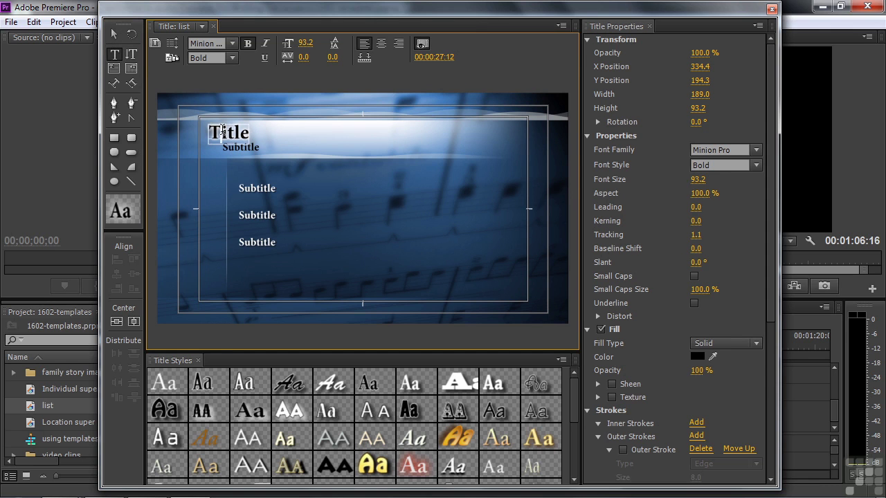
{"action": "left_click_drag", "start_coordinate": [209, 133], "coordinate": [238, 133]}
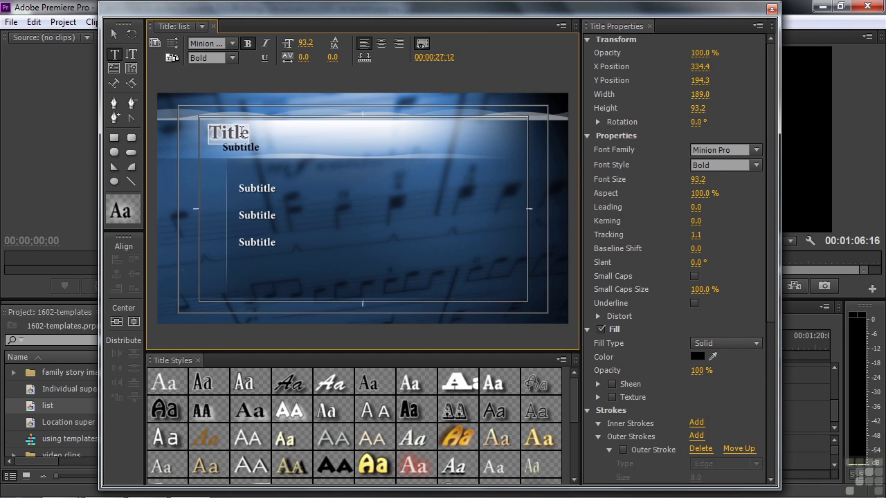
{"action": "type", "text": "M"}
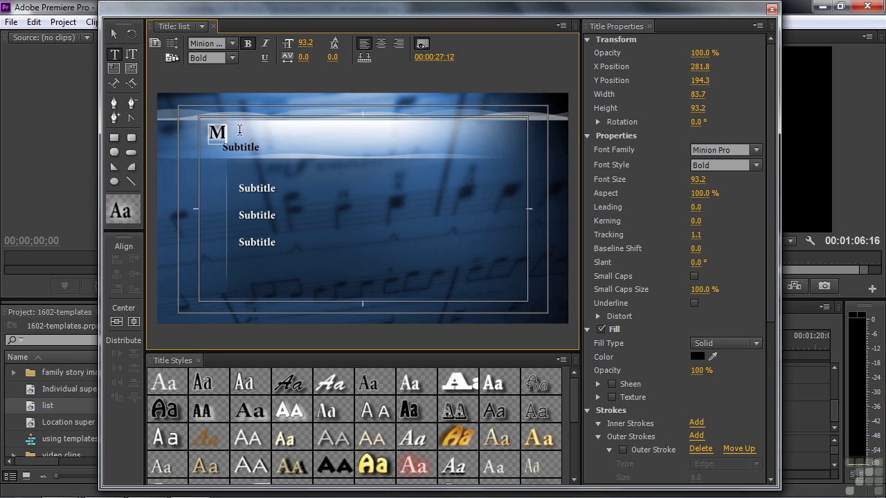
{"action": "type", "text": "us"}
{"action": "type", "text": "ic concert"}
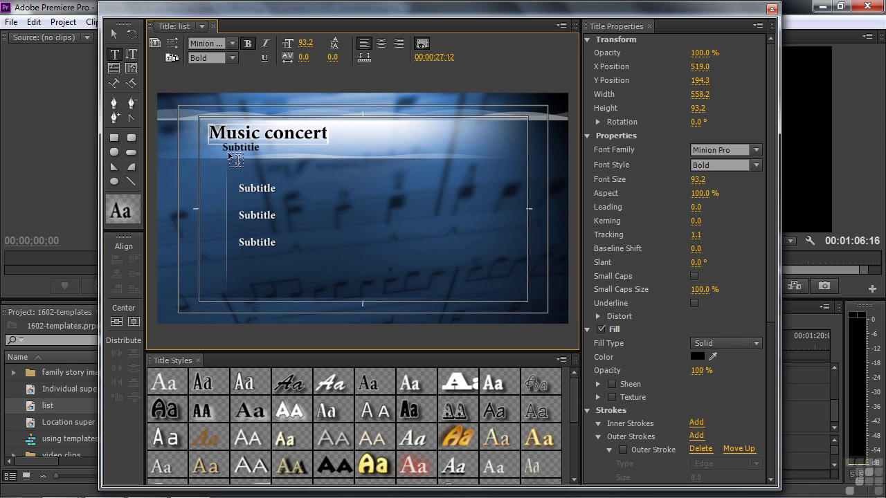
{"action": "left_click", "coordinate": [114, 34]}
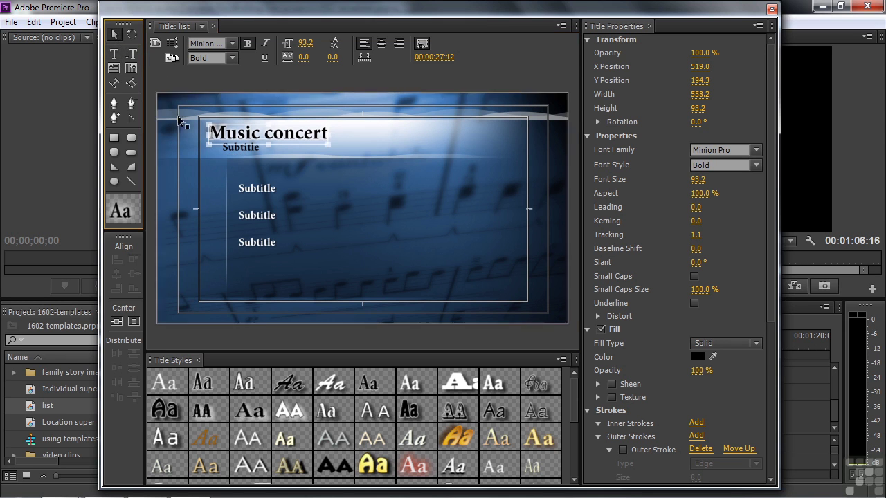
Replace the Subtitle line beneath the heading with 'Spring concert'
{"action": "left_click", "coordinate": [231, 147]}
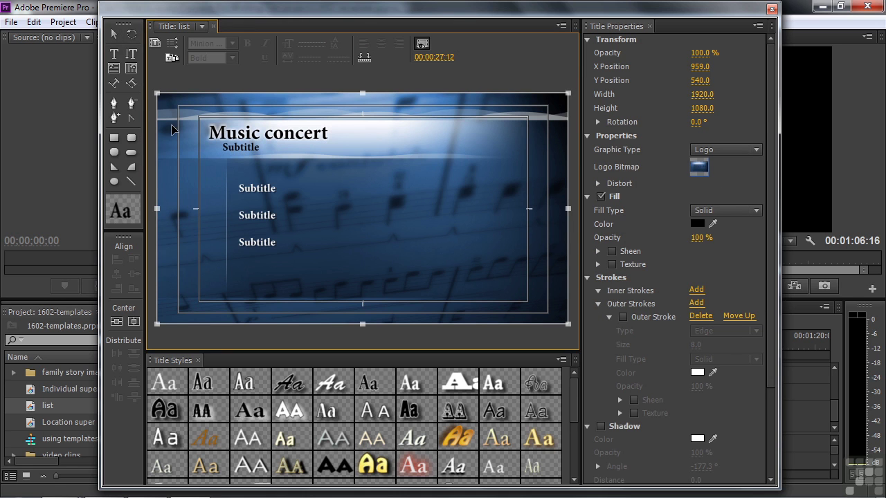
{"action": "left_click", "coordinate": [114, 34]}
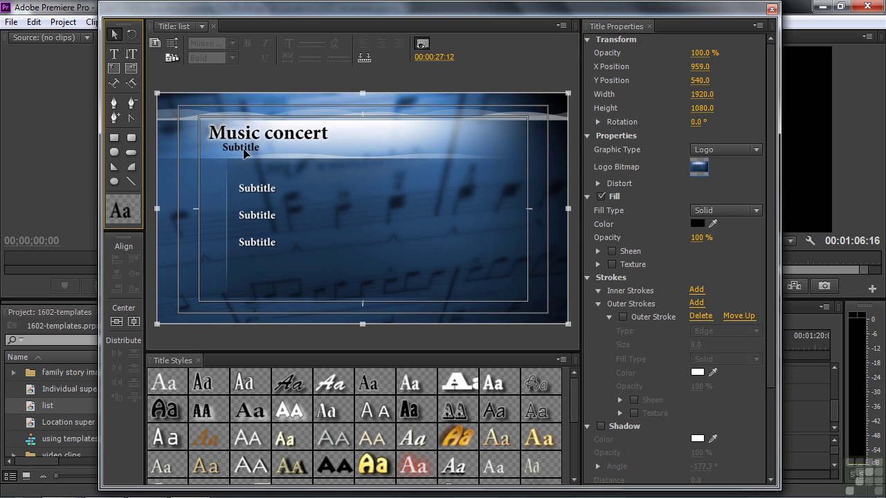
{"action": "double_click", "coordinate": [241, 147]}
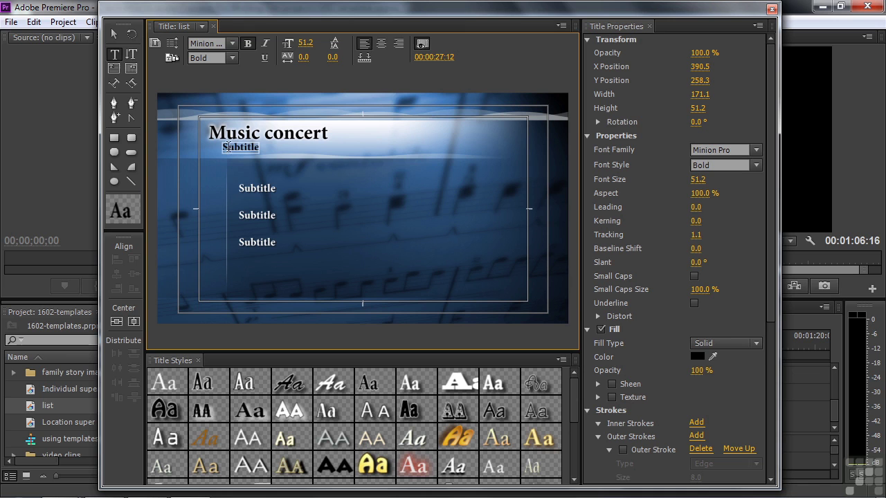
{"action": "left_click_drag", "start_coordinate": [222, 147], "coordinate": [257, 150]}
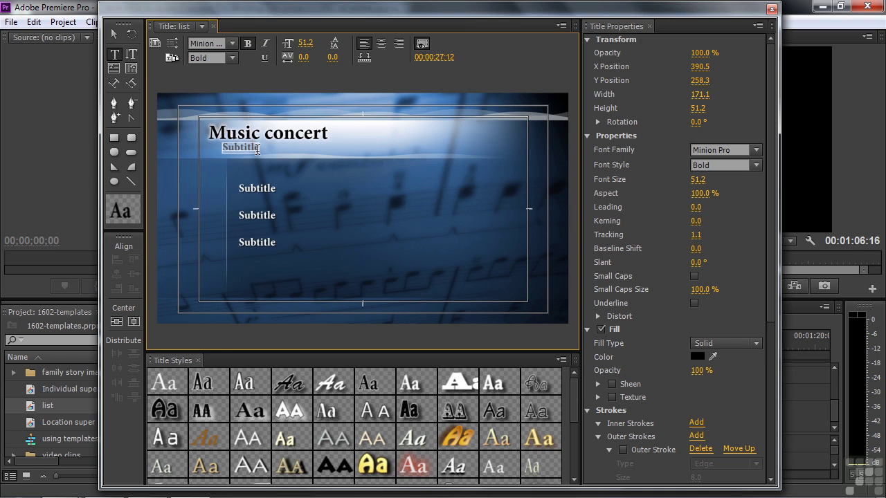
{"action": "type", "text": "S"}
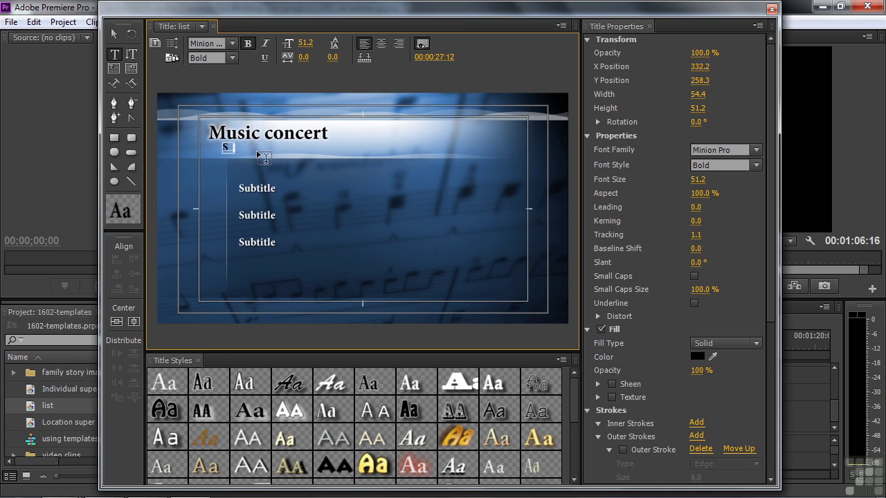
{"action": "type", "text": "pring concert"}
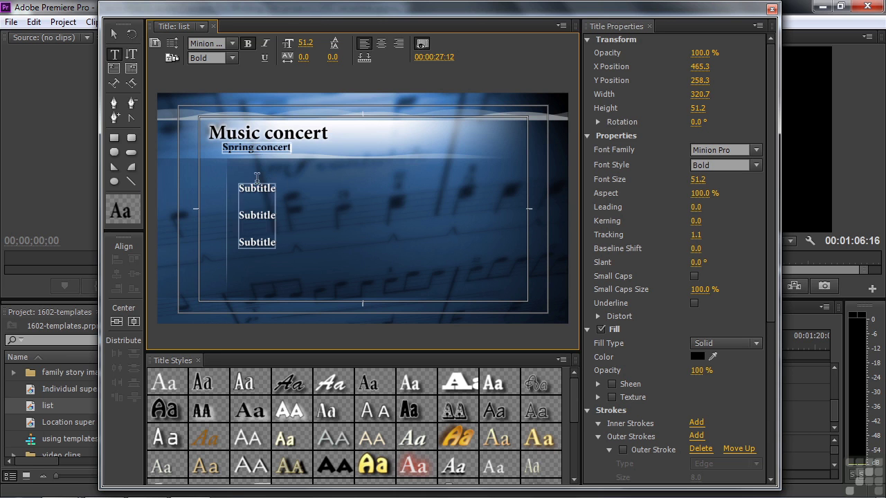
{"action": "left_click", "coordinate": [114, 33]}
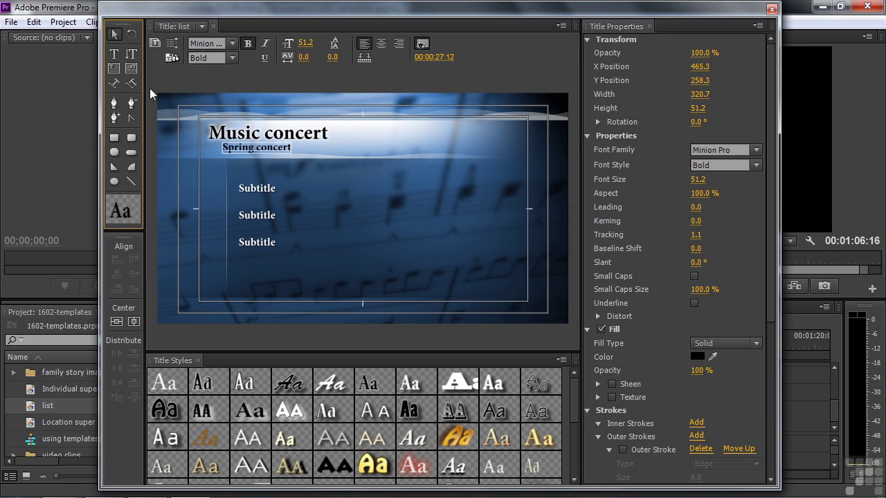
Replace the Subtitle lines with Selection #1, #2, #3 and #4 on separate lines
{"action": "left_click", "coordinate": [256, 195]}
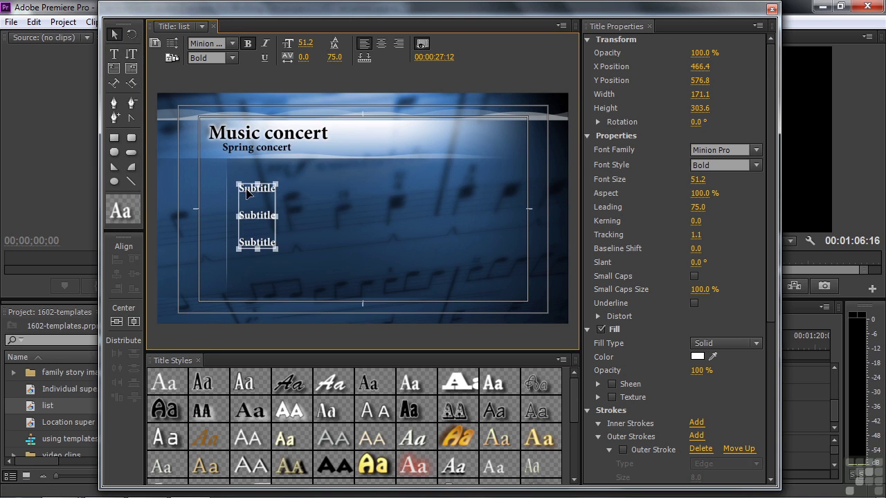
{"action": "double_click", "coordinate": [246, 192]}
{"action": "left_click_drag", "start_coordinate": [242, 190], "coordinate": [276, 193]}
{"action": "type", "text": "Select"}
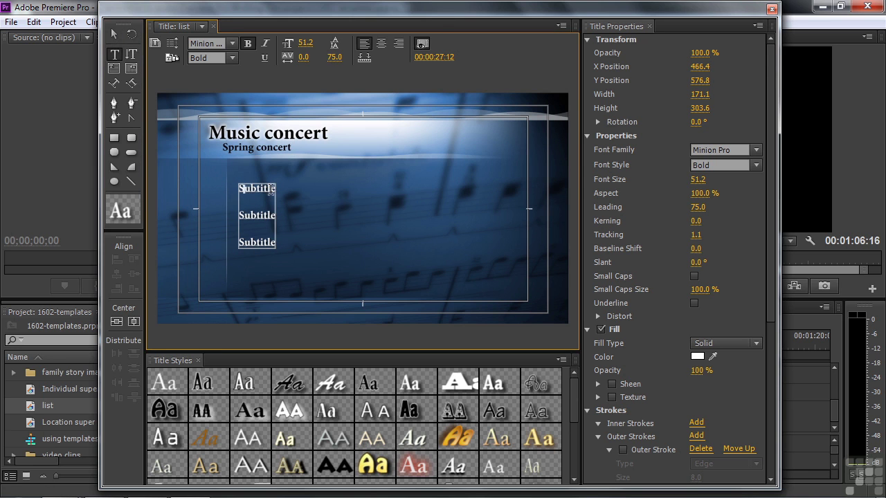
{"action": "type", "text": "ion #1"}
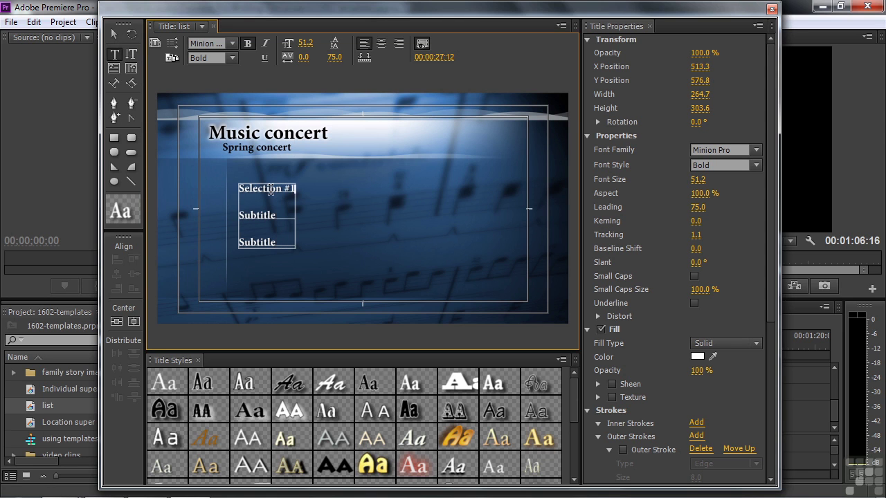
{"action": "key", "text": "Return"}
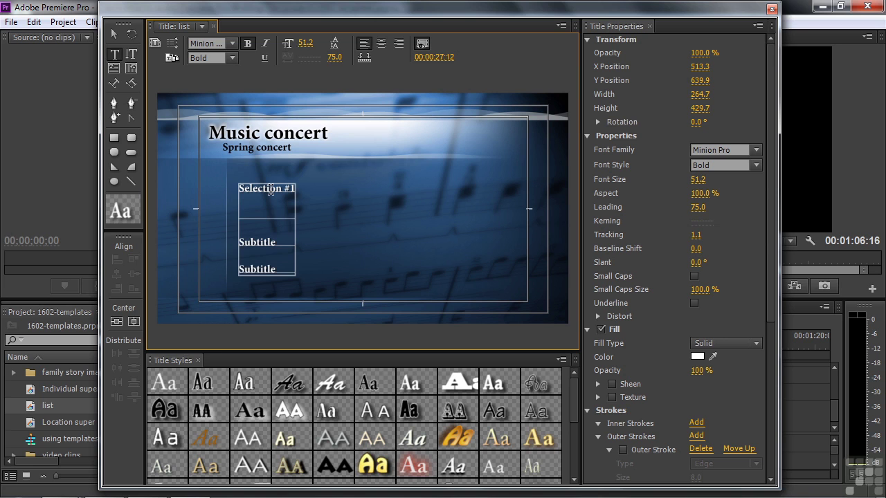
{"action": "type", "text": "Selection #2"}
{"action": "key", "text": "Return"}
{"action": "type", "text": "Selection #"}
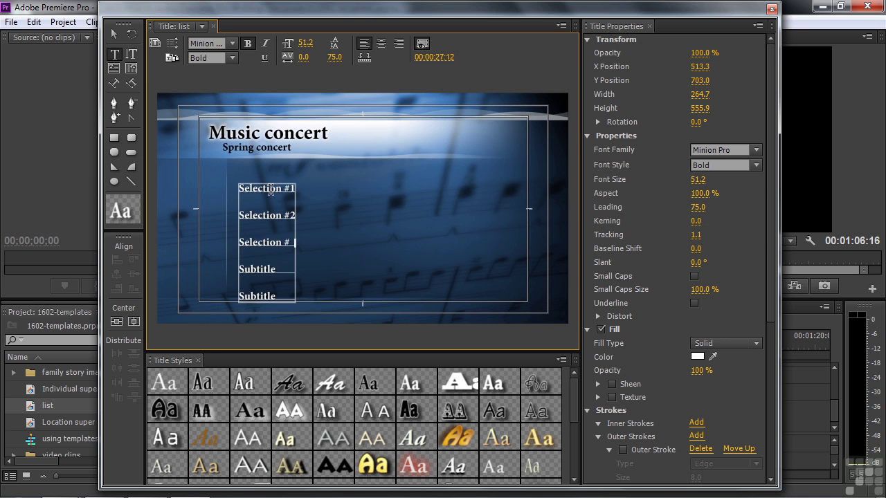
{"action": "type", "text": "3"}
{"action": "key", "text": "Return"}
{"action": "type", "text": "Selection #4"}
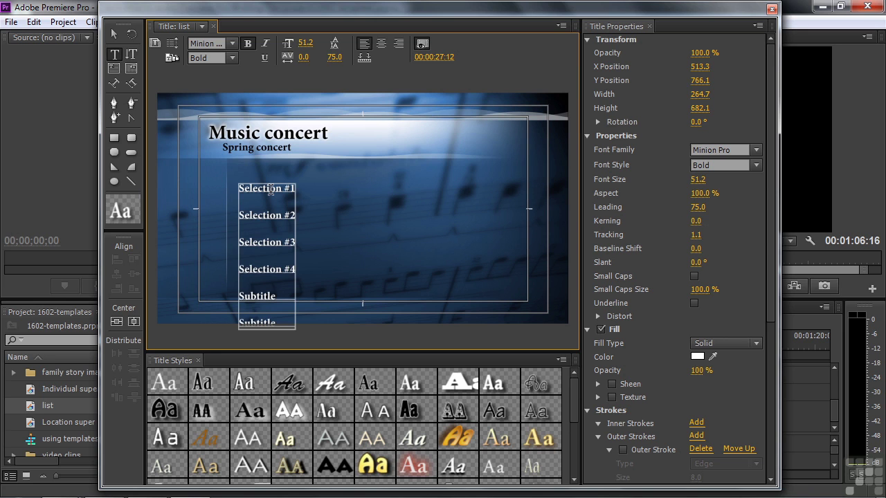
{"action": "key", "text": "Delete"}
{"action": "key", "text": "Delete"}
{"action": "key", "text": "Delete"}
{"action": "key", "text": "Delete"}
{"action": "key", "text": "Delete"}
{"action": "key", "text": "Delete"}
{"action": "key", "text": "Delete"}
{"action": "key", "text": "Delete"}
{"action": "key", "text": "Delete"}
{"action": "key", "text": "Delete"}
{"action": "key", "text": "Delete"}
{"action": "key", "text": "Delete"}
{"action": "key", "text": "Delete"}
{"action": "key", "text": "Delete"}
{"action": "key", "text": "Delete"}
{"action": "key", "text": "Delete"}
{"action": "key", "text": "Delete"}
{"action": "key", "text": "Delete"}
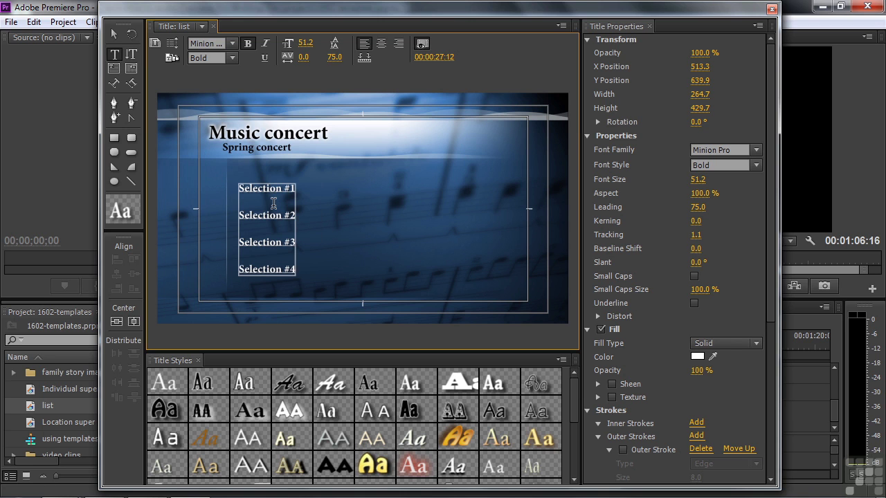
{"action": "left_click", "coordinate": [114, 34]}
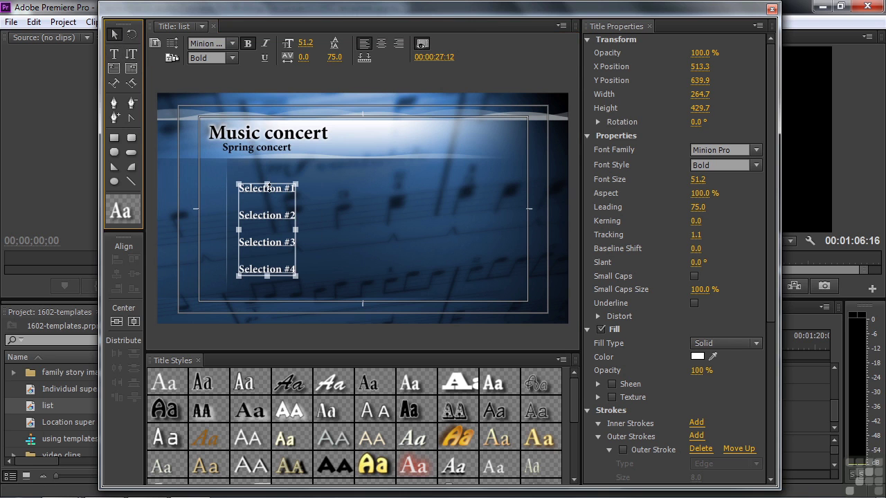
Scale up the Selection list and the Music concert heading to 119.1, and nudge Spring concert down
{"action": "left_click_drag", "start_coordinate": [296, 185], "coordinate": [325, 167]}
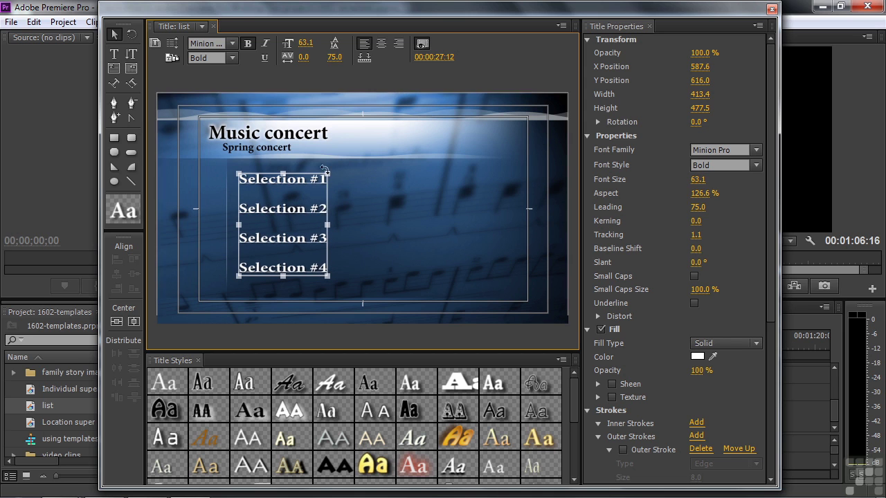
{"action": "left_click", "coordinate": [283, 134]}
{"action": "left_click_drag", "start_coordinate": [332, 125], "coordinate": [335, 119]}
{"action": "left_click_drag", "start_coordinate": [256, 152], "coordinate": [277, 154]}
{"action": "left_click", "coordinate": [234, 132]}
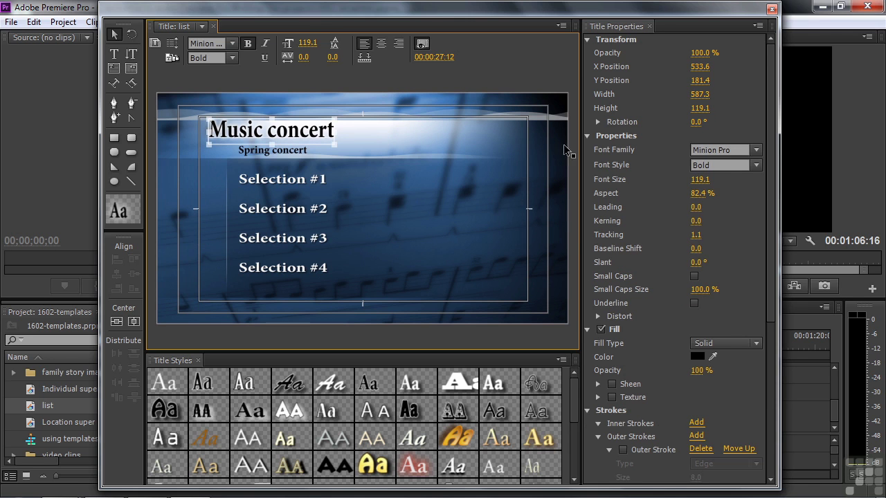
{"action": "left_click", "coordinate": [772, 9]}
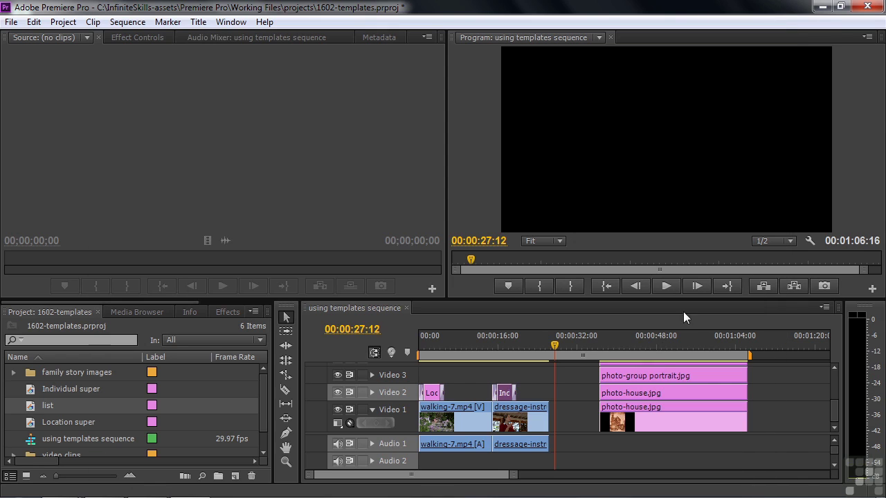
Drop the list title onto Video 1 after the dressage clip and scrub through its frames
{"action": "left_click", "coordinate": [52, 405]}
{"action": "left_click_drag", "start_coordinate": [52, 404], "coordinate": [599, 413]}
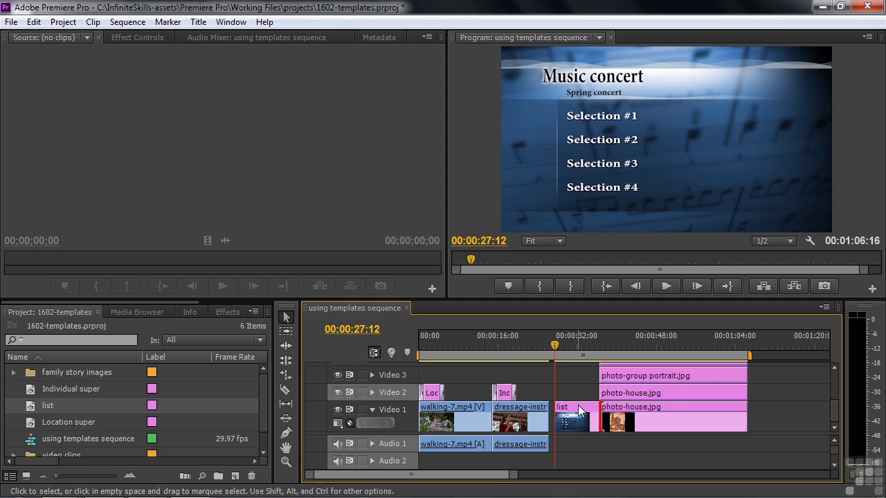
{"action": "left_click", "coordinate": [558, 344]}
{"action": "left_click_drag", "start_coordinate": [560, 348], "coordinate": [564, 366]}
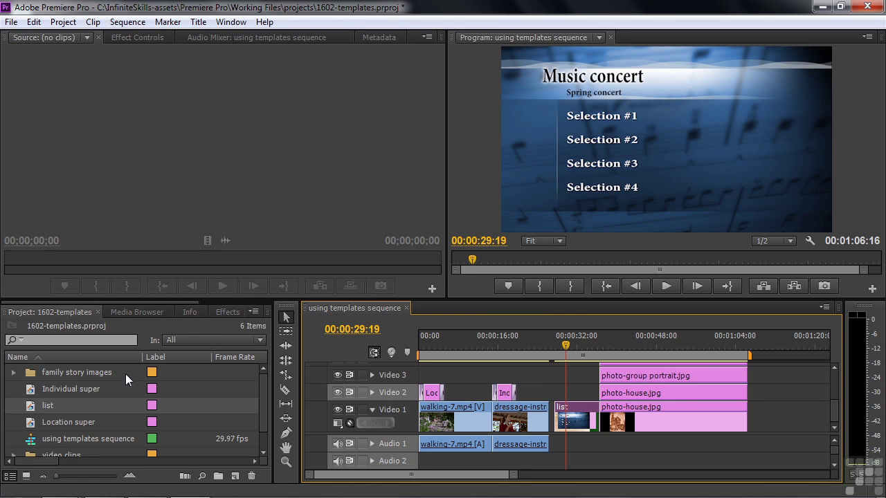
Crop the list clip 65.8% from the bottom so only Music concert and Spring concert show
{"action": "left_click", "coordinate": [225, 311]}
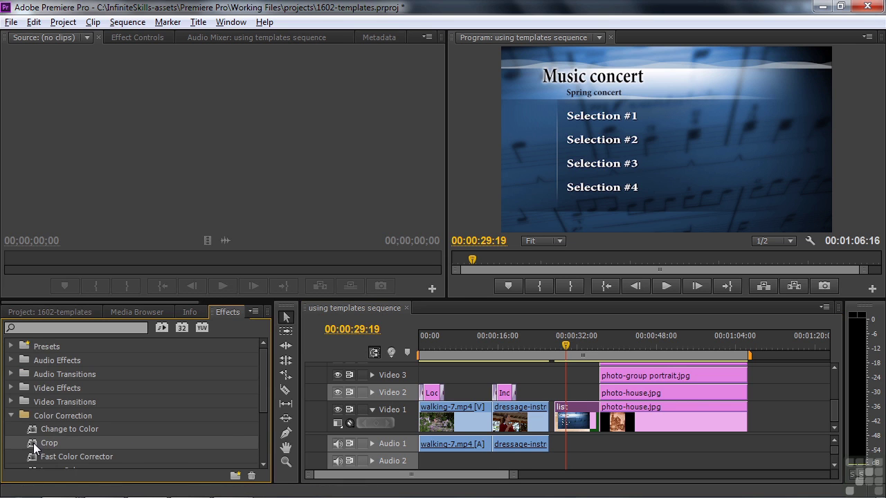
{"action": "left_click", "coordinate": [581, 410]}
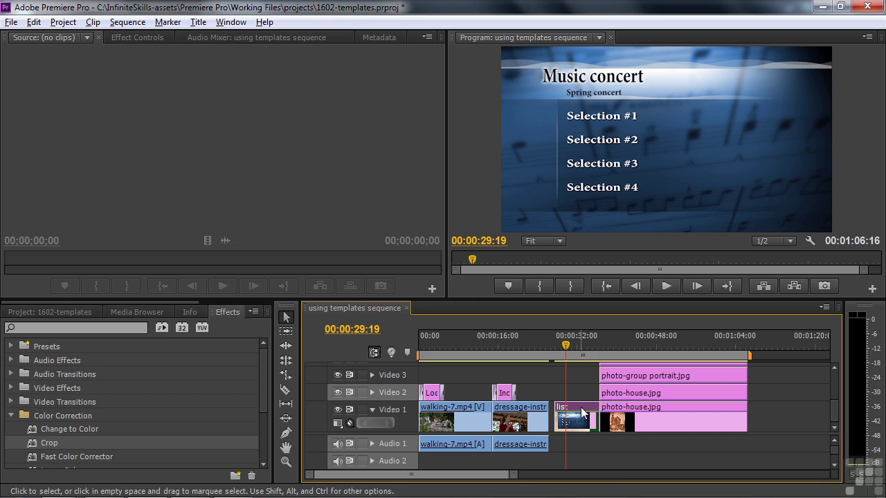
{"action": "left_click", "coordinate": [138, 37]}
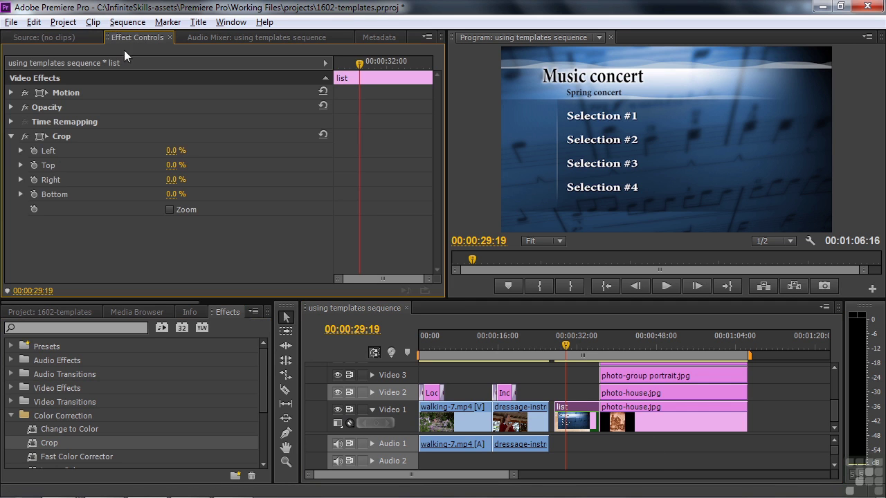
{"action": "left_click", "coordinate": [48, 135]}
{"action": "left_click_drag", "start_coordinate": [665, 232], "coordinate": [653, 110]}
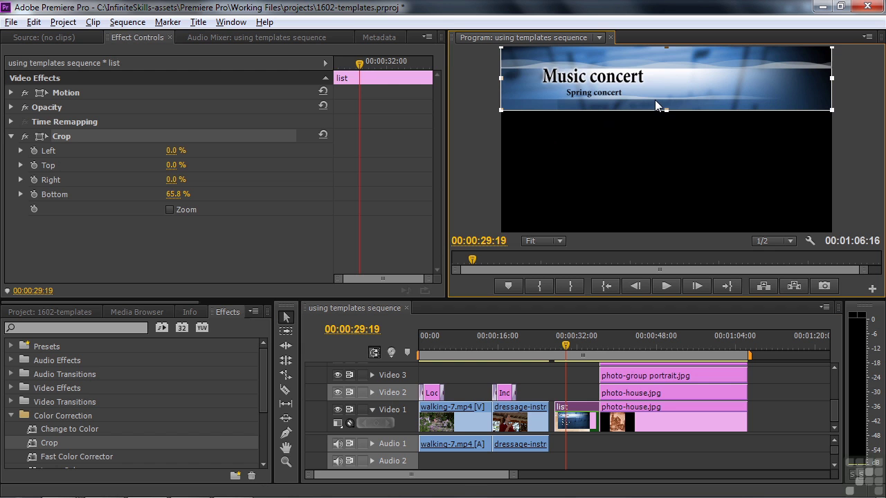
{"action": "double_click", "coordinate": [576, 414]}
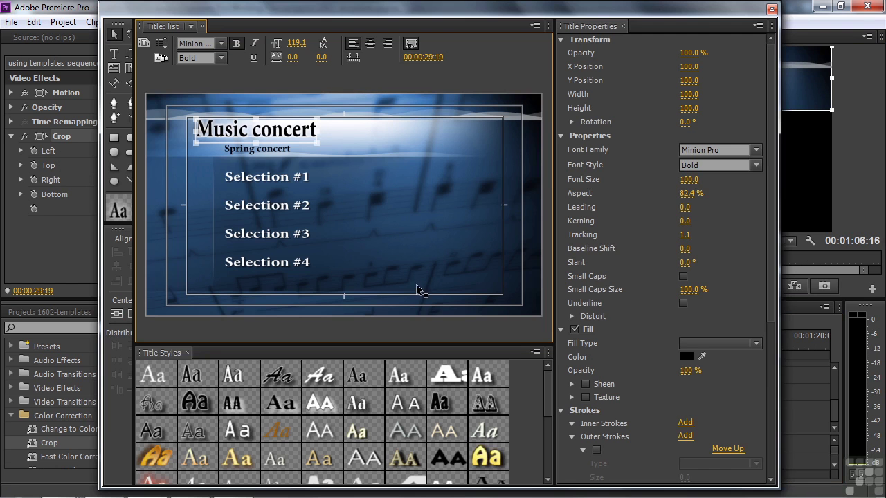
Create a new title based on the current one, named 'list blank'
{"action": "left_click", "coordinate": [144, 44]}
{"action": "key", "text": "BackSpace"}
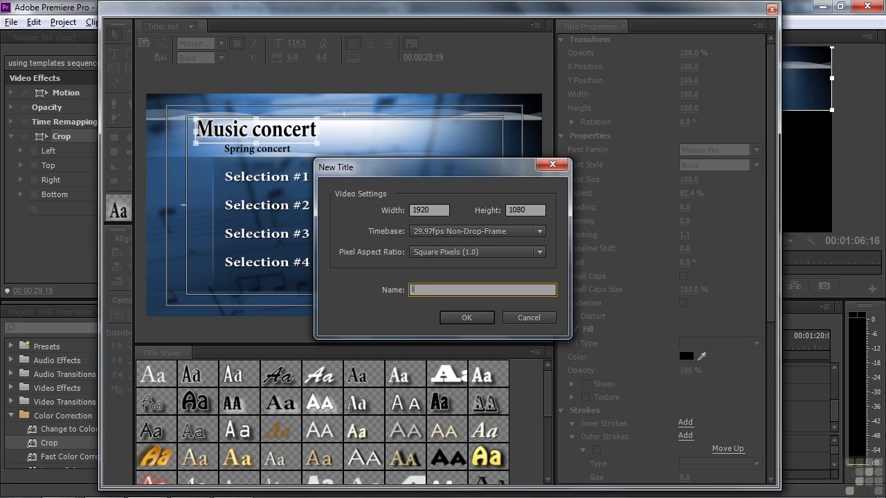
{"action": "type", "text": "list blank"}
{"action": "key", "text": "Return"}
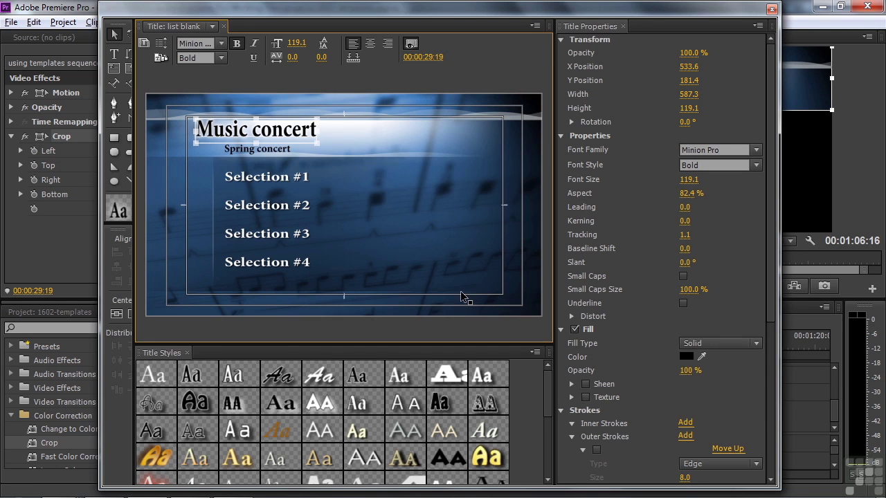
Delete the four Selection lines from 'list blank' and close the title editor
{"action": "left_click", "coordinate": [255, 237]}
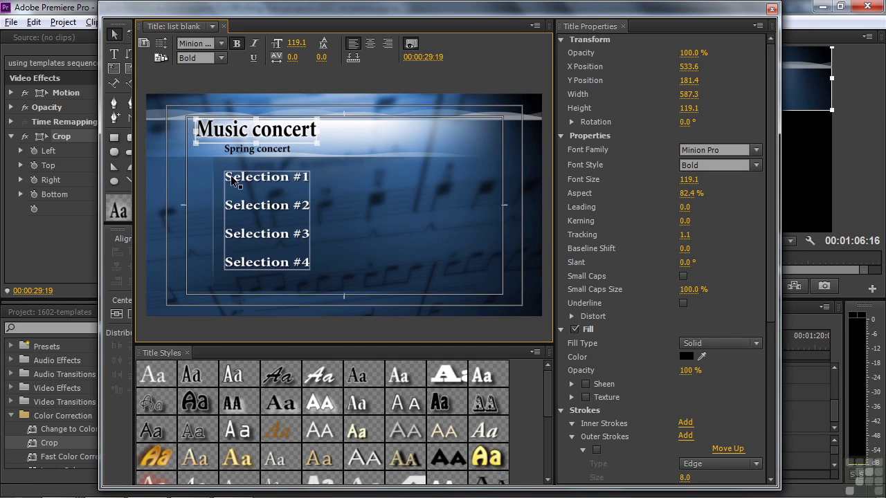
{"action": "key", "text": "Delete"}
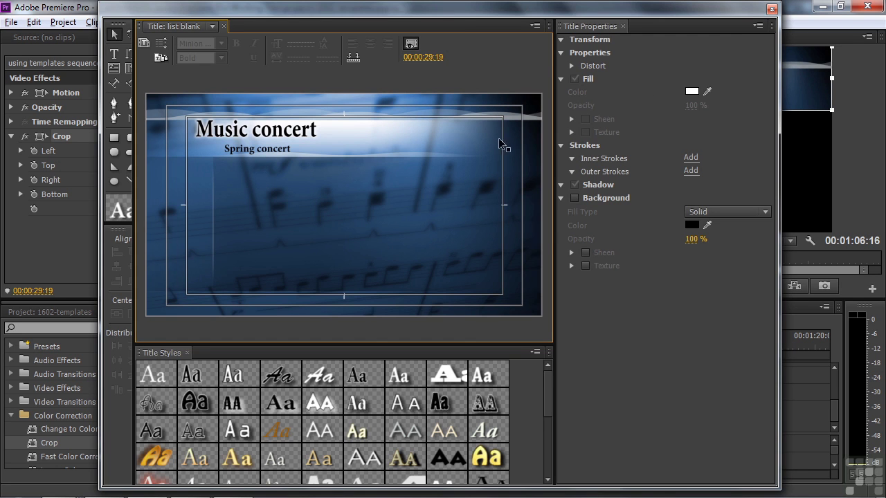
{"action": "left_click", "coordinate": [771, 9]}
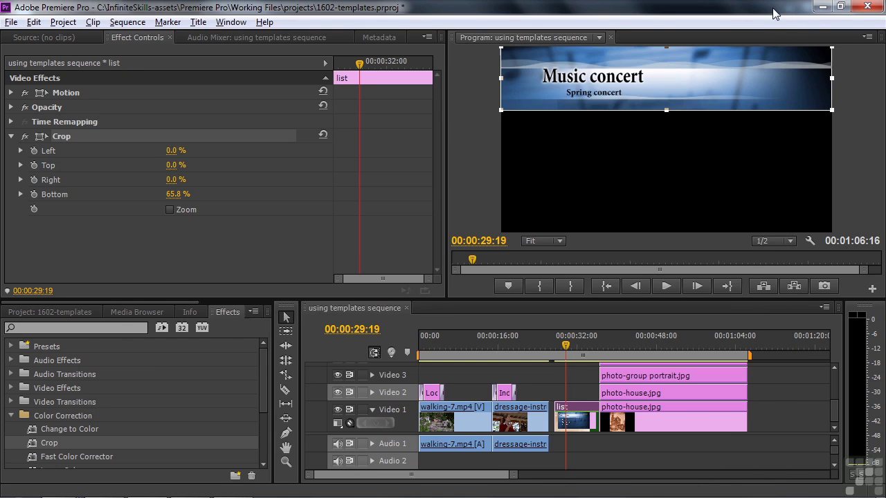
Move the list clip up to Video 2 and place 'list blank' beneath it on Video 1
{"action": "left_click", "coordinate": [63, 312]}
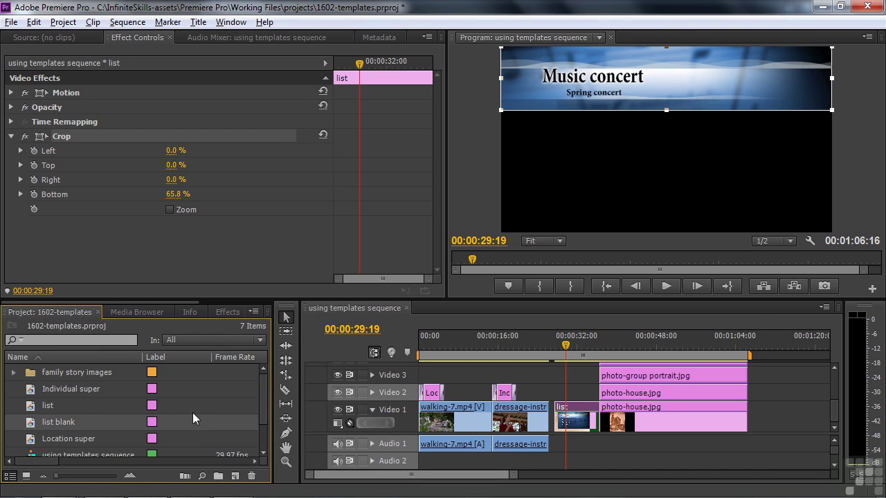
{"action": "left_click_drag", "start_coordinate": [582, 411], "coordinate": [583, 392]}
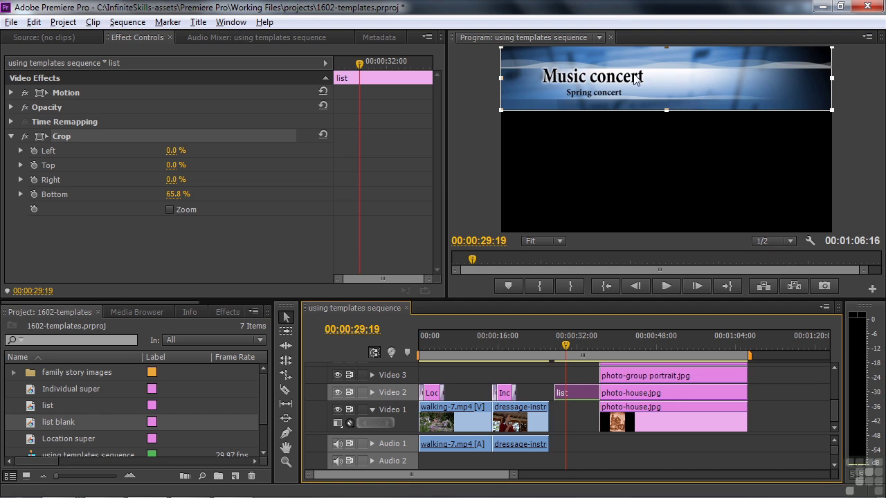
{"action": "left_click_drag", "start_coordinate": [31, 423], "coordinate": [592, 425]}
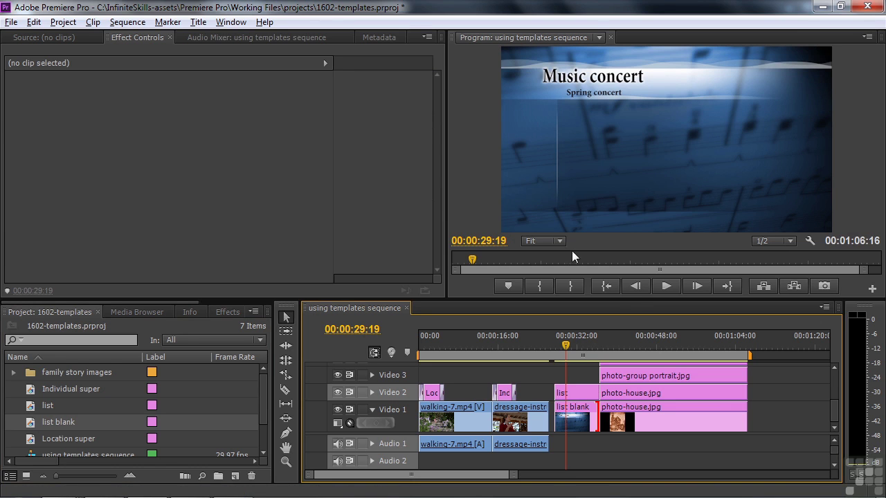
On the list clip, add a first Crop Bottom keyframe at 65.8% at 00:00:29:19
{"action": "left_click", "coordinate": [571, 393]}
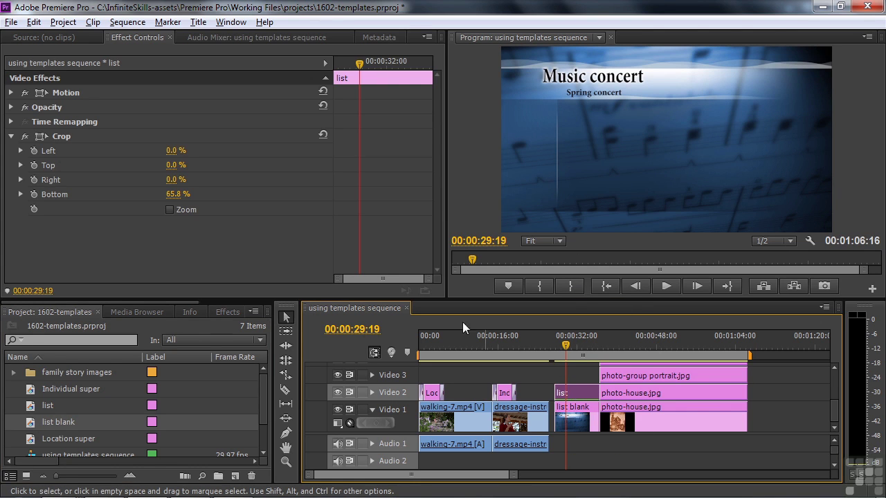
{"action": "left_click", "coordinate": [44, 134]}
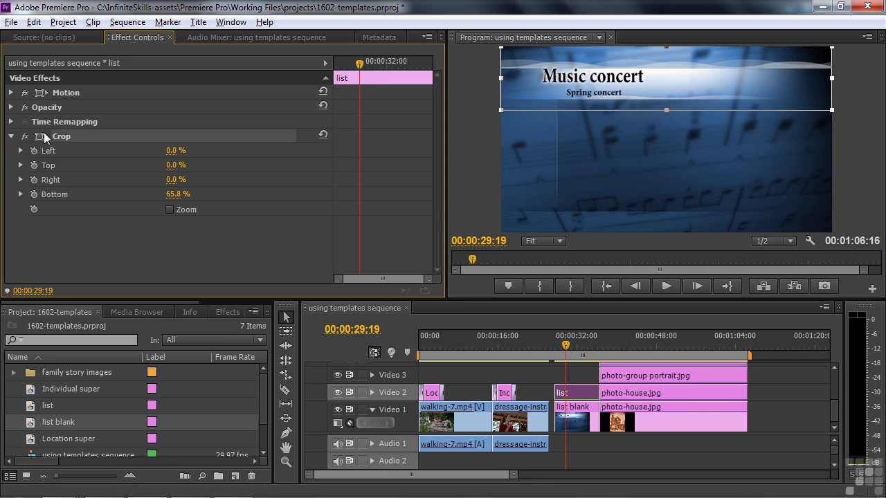
{"action": "left_click", "coordinate": [34, 195]}
Set the Bottom crop keyframe to Hold and reveal Selection #1 at 00:00:30:16
{"action": "right_click", "coordinate": [359, 194]}
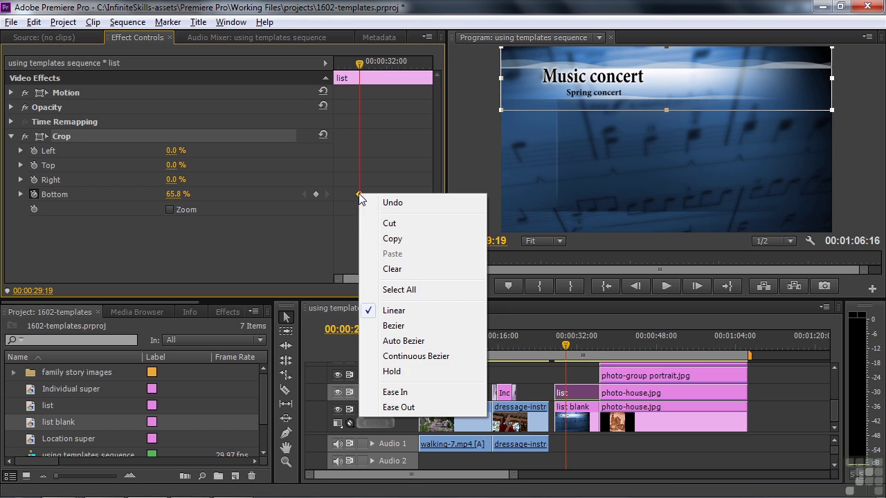
{"action": "left_click", "coordinate": [392, 371]}
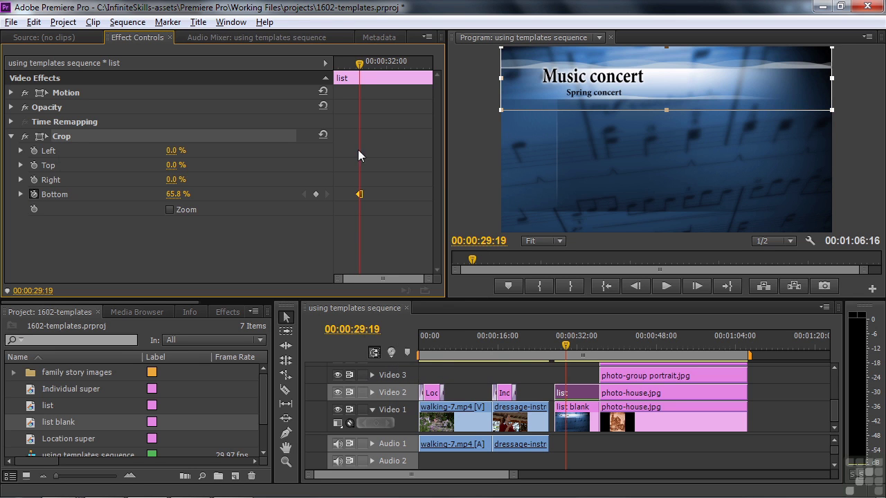
{"action": "left_click_drag", "start_coordinate": [359, 77], "coordinate": [370, 77]}
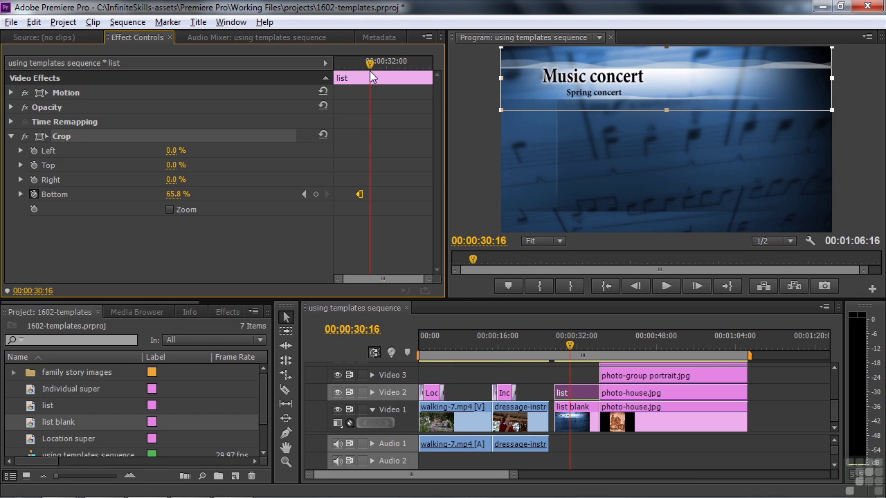
{"action": "left_click_drag", "start_coordinate": [667, 111], "coordinate": [667, 127]}
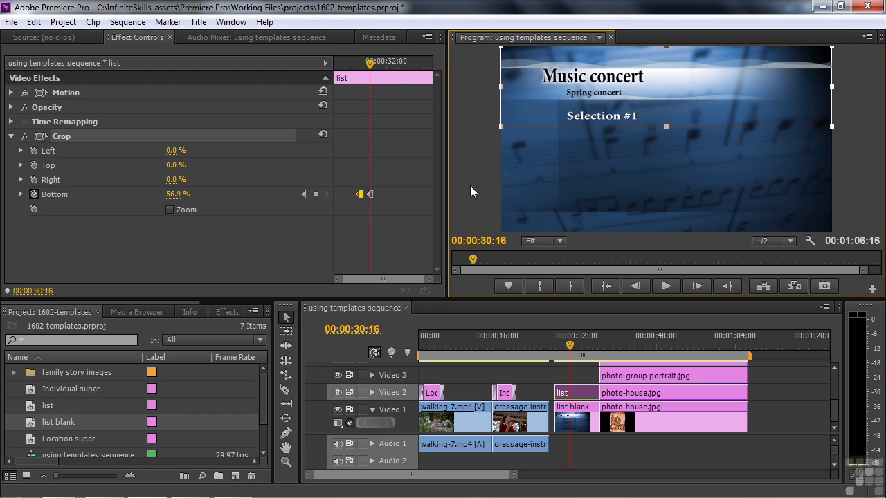
Reveal Selection #2, #3 and #4 at 00:00:31:11, 00:00:32:08 and 00:00:33:09
{"action": "left_click_drag", "start_coordinate": [372, 63], "coordinate": [384, 69]}
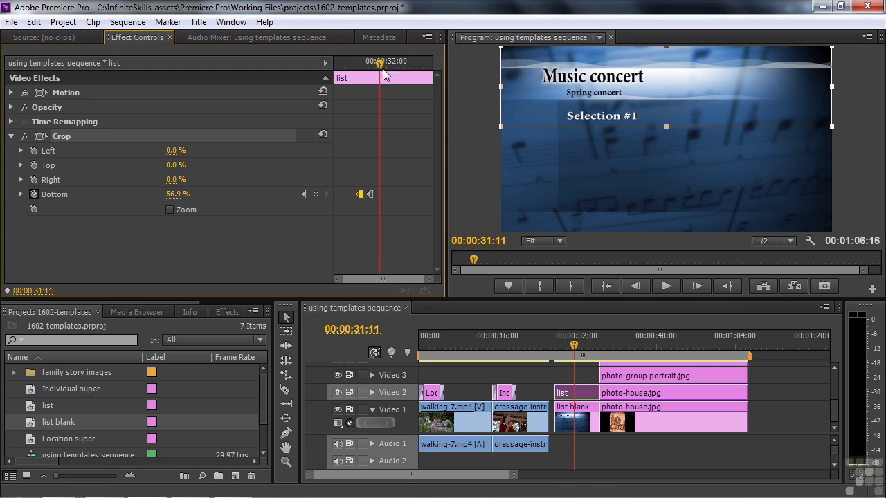
{"action": "left_click_drag", "start_coordinate": [666, 127], "coordinate": [667, 153]}
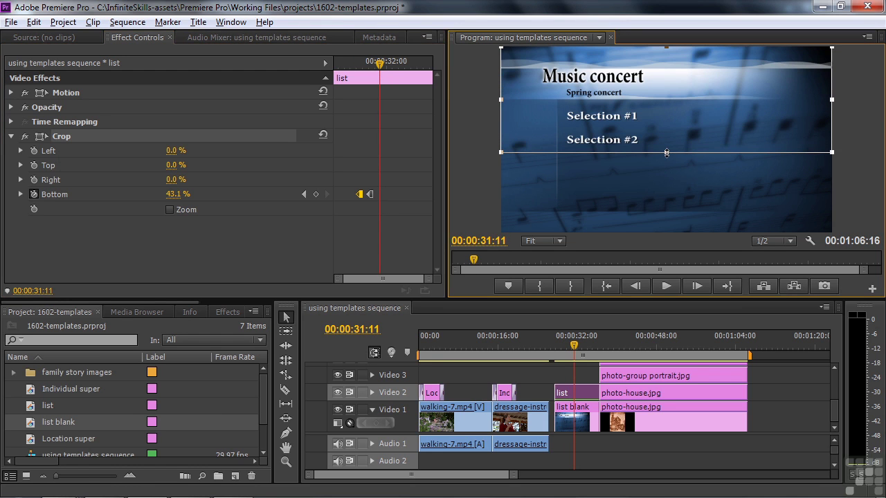
{"action": "left_click_drag", "start_coordinate": [380, 66], "coordinate": [392, 72]}
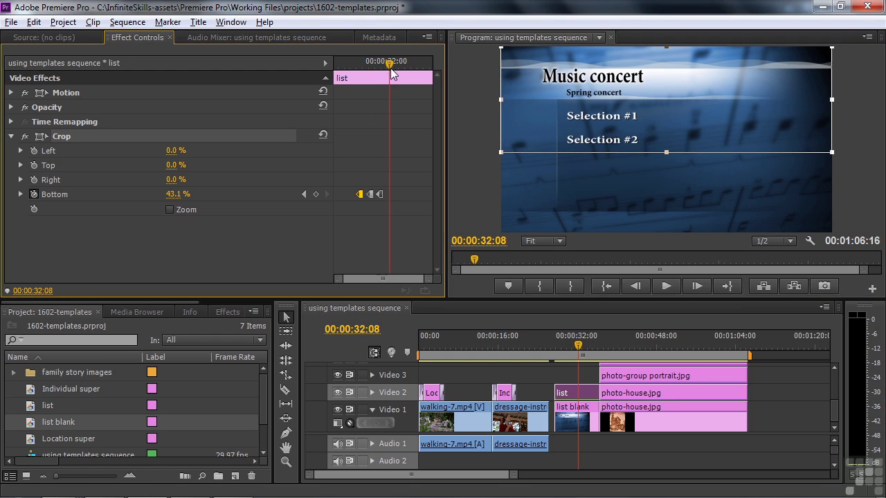
{"action": "left_click_drag", "start_coordinate": [666, 153], "coordinate": [665, 175]}
{"action": "left_click_drag", "start_coordinate": [386, 66], "coordinate": [402, 65]}
{"action": "left_click_drag", "start_coordinate": [666, 176], "coordinate": [665, 201]}
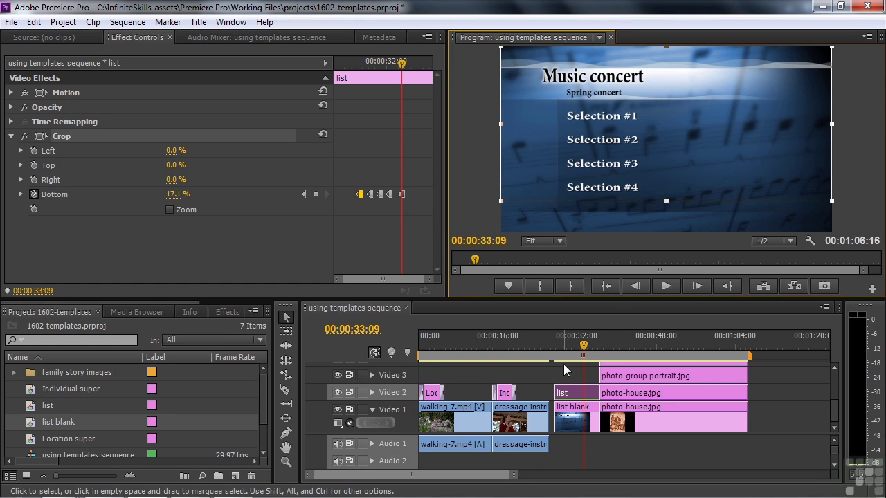
{"action": "left_click", "coordinate": [553, 346]}
{"action": "key", "text": "space"}
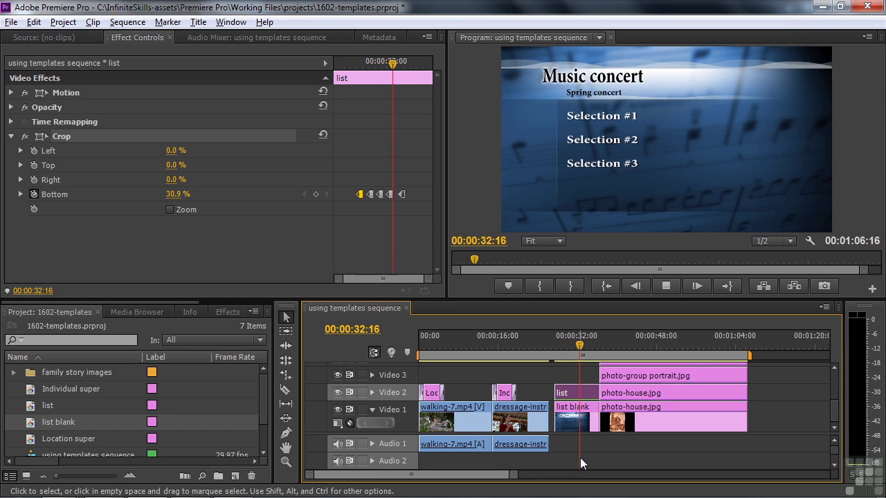
{"action": "key", "text": "space"}
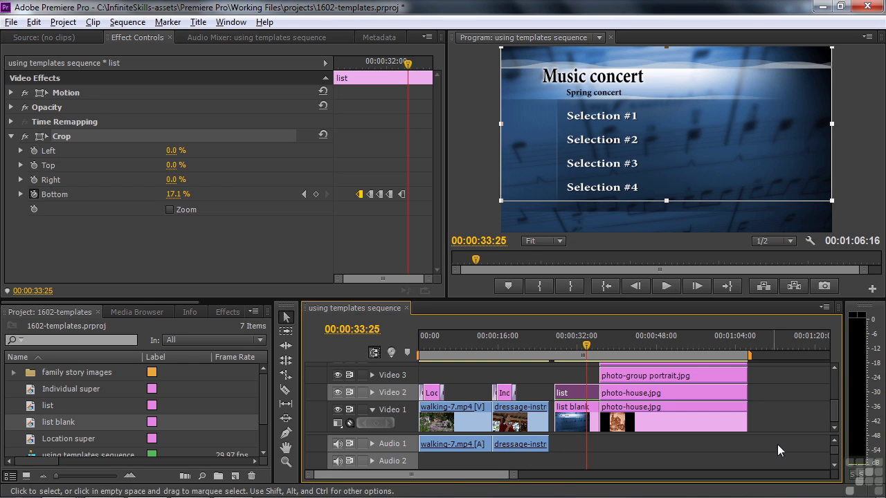
{"action": "left_click_drag", "start_coordinate": [590, 355], "coordinate": [668, 355]}
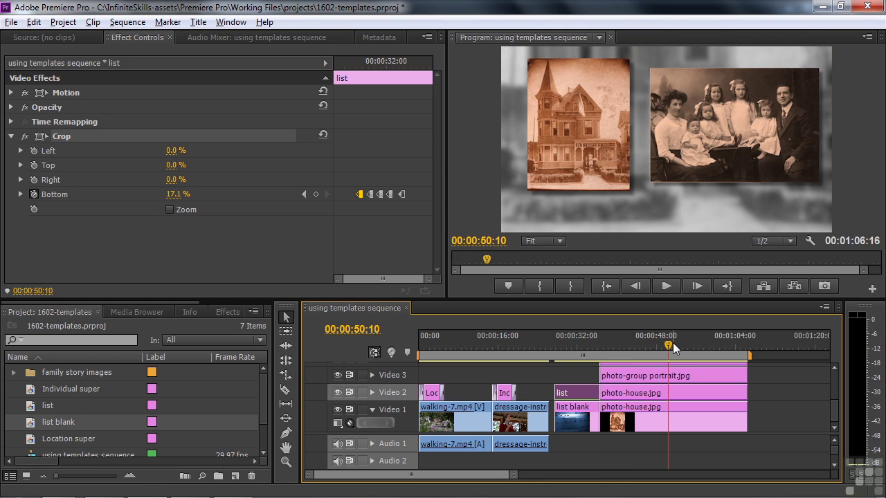
{"action": "left_click", "coordinate": [235, 476]}
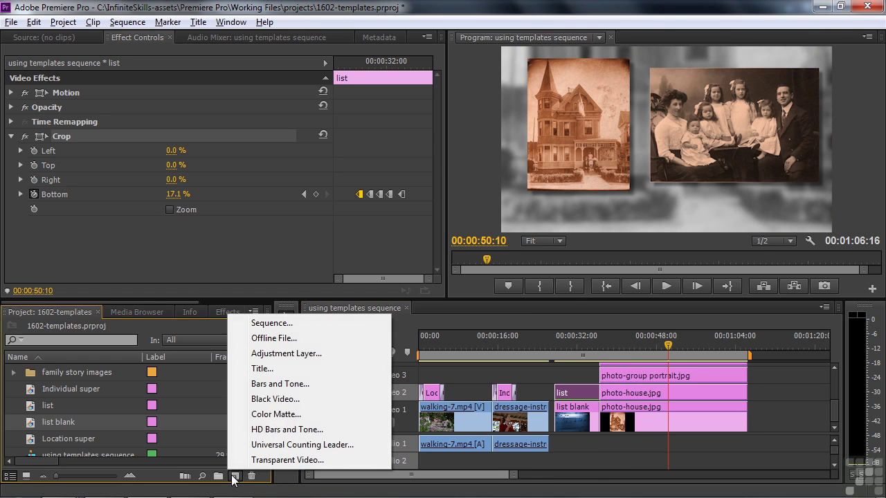
Create a new title named 'family super background'
{"action": "left_click", "coordinate": [260, 369]}
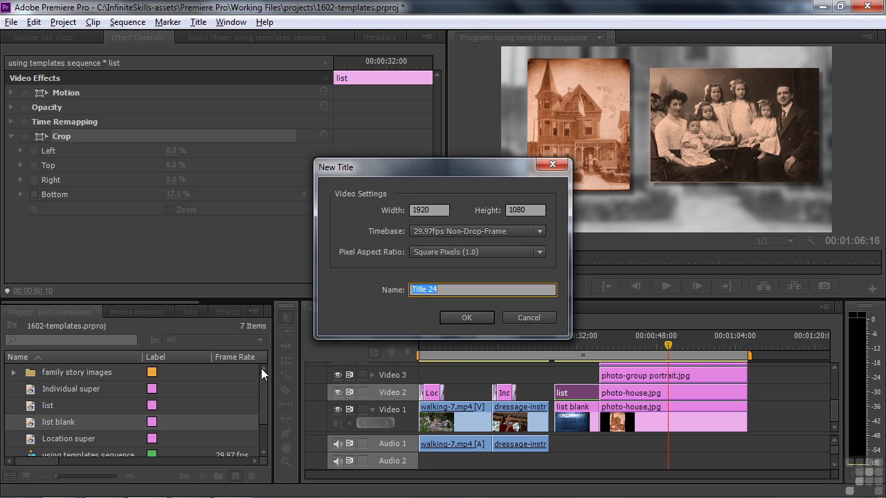
{"action": "type", "text": "family super background"}
{"action": "key", "text": "Return"}
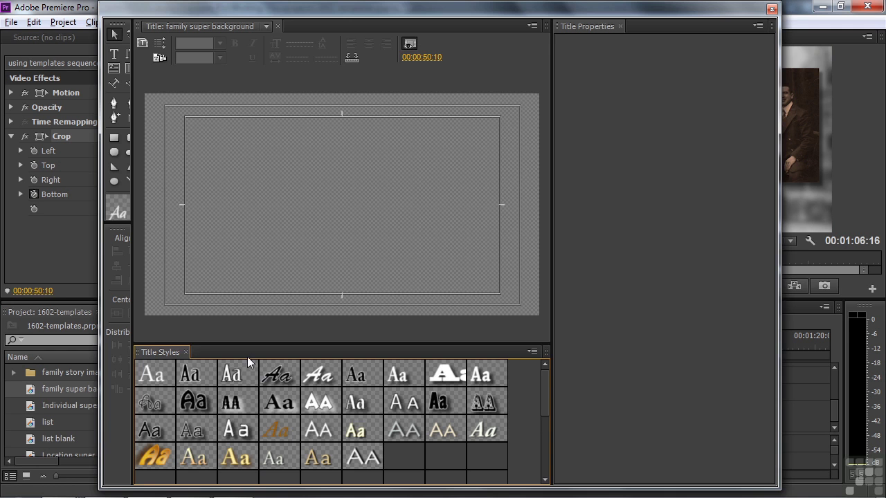
Apply the Travel > Passport > Passport_HD_low3 template to the title
{"action": "left_click", "coordinate": [159, 59]}
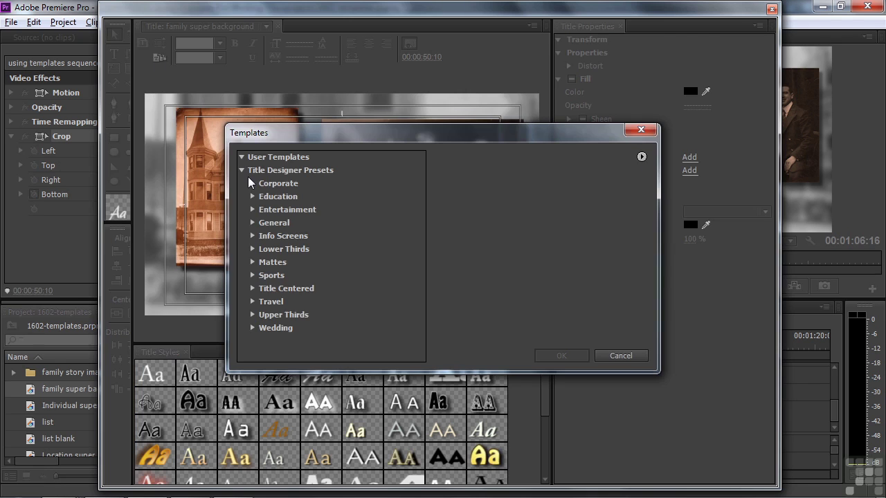
{"action": "left_click", "coordinate": [252, 301]}
{"action": "left_click", "coordinate": [263, 313]}
{"action": "left_click_drag", "start_coordinate": [422, 269], "coordinate": [414, 330]}
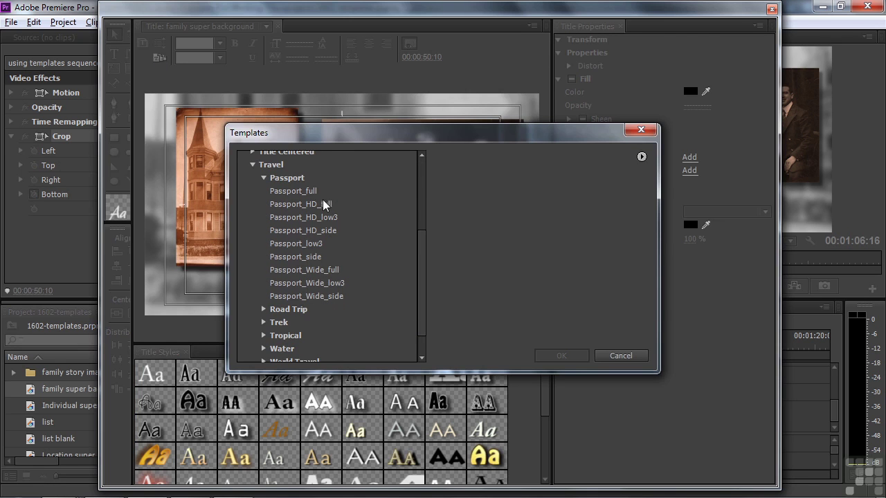
{"action": "left_click", "coordinate": [290, 188]}
{"action": "key", "text": "Down"}
{"action": "key", "text": "Down"}
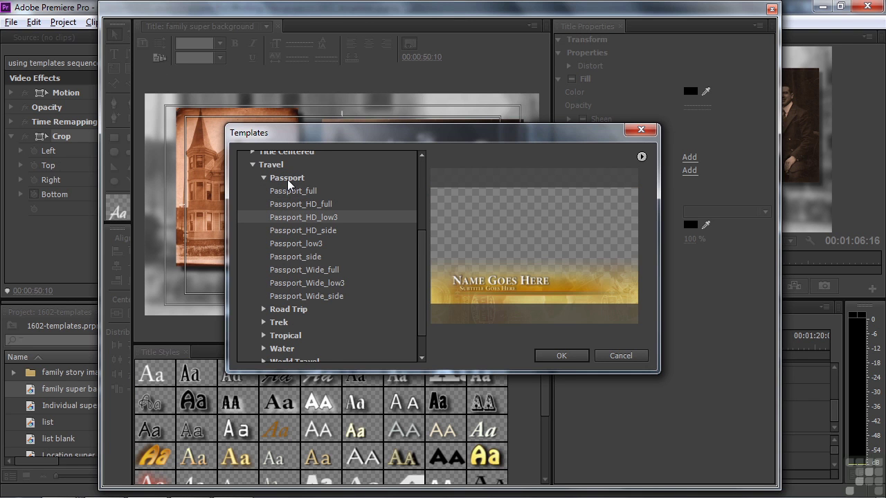
{"action": "left_click", "coordinate": [547, 353]}
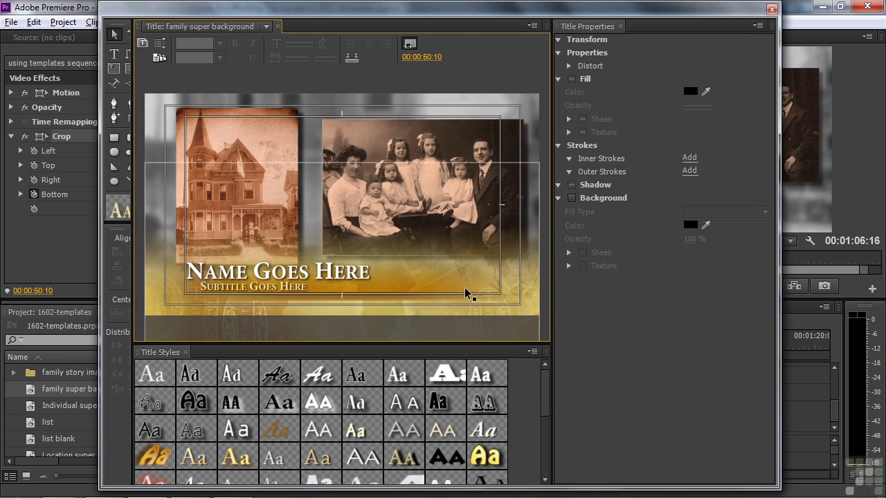
Delete the 'Name Goes Here' template text, keeping the gold background, and close the titler
{"action": "left_click", "coordinate": [323, 274]}
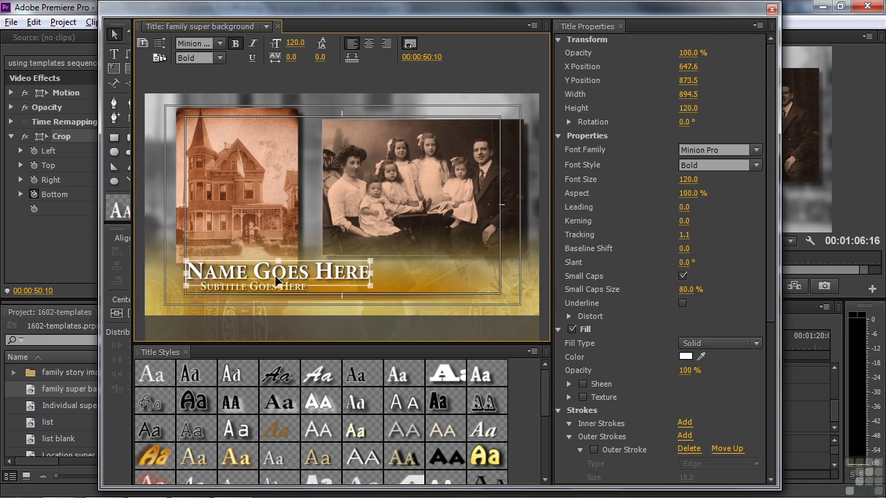
{"action": "key", "text": "Delete"}
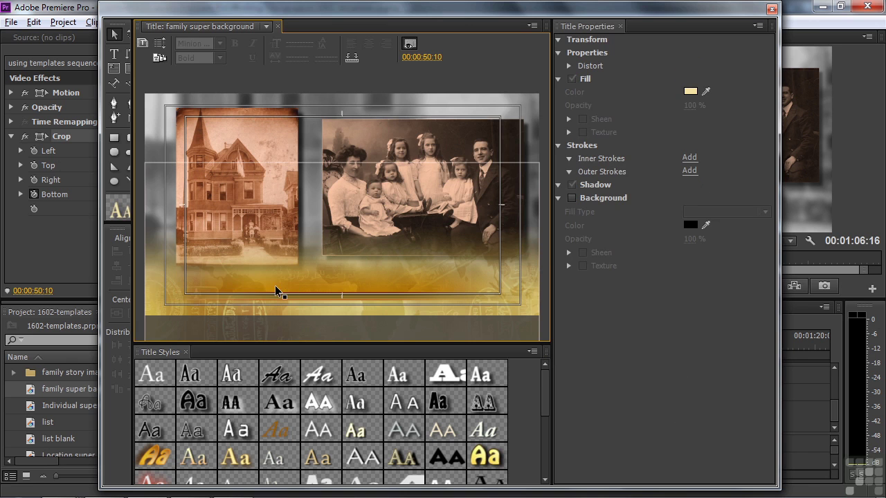
{"action": "left_click", "coordinate": [771, 9]}
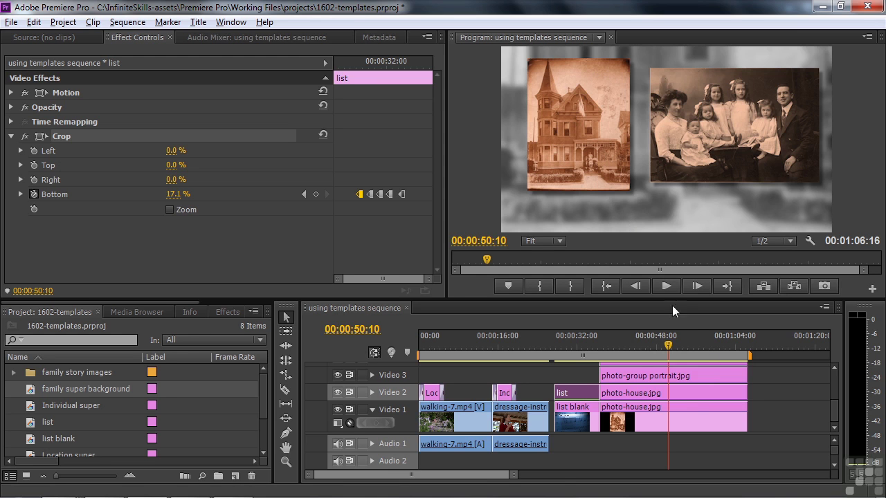
Move the three photo clips up a track and put 'family super background' on Video 2
{"action": "left_click", "coordinate": [835, 469]}
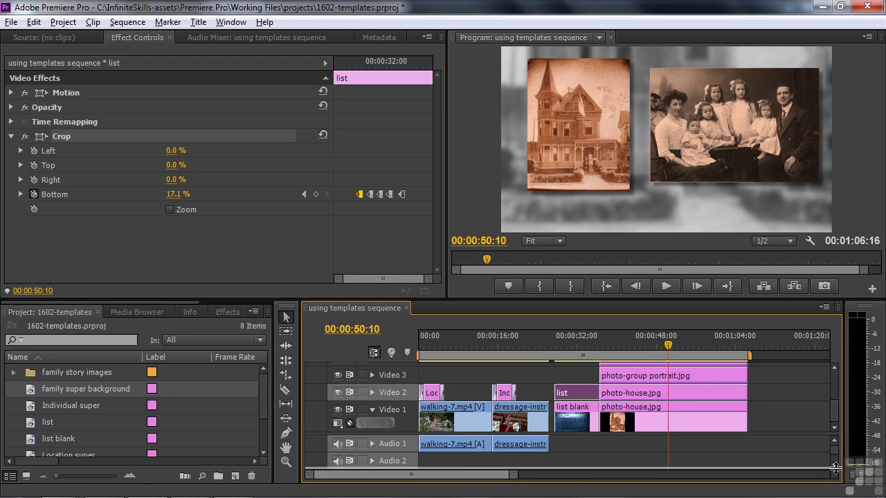
{"action": "left_click_drag", "start_coordinate": [780, 424], "coordinate": [708, 378]}
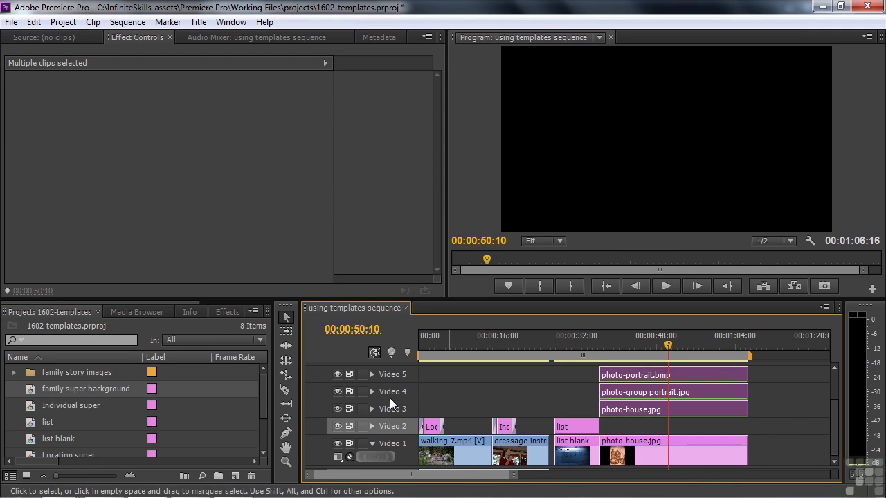
{"action": "left_click_drag", "start_coordinate": [33, 387], "coordinate": [750, 427]}
Trim the background title to start at 00:00:41:03 and play back the section
{"action": "left_click_drag", "start_coordinate": [668, 350], "coordinate": [626, 367]}
{"action": "left_click_drag", "start_coordinate": [605, 424], "coordinate": [625, 427]}
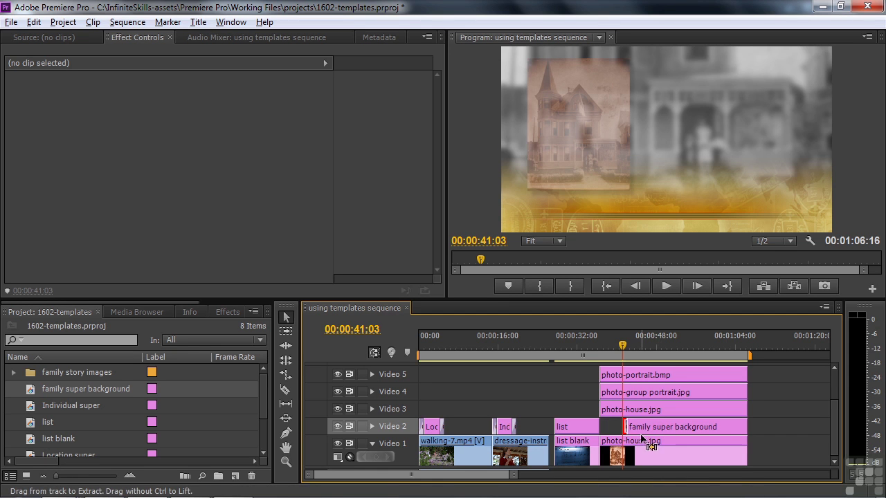
{"action": "left_click", "coordinate": [620, 352]}
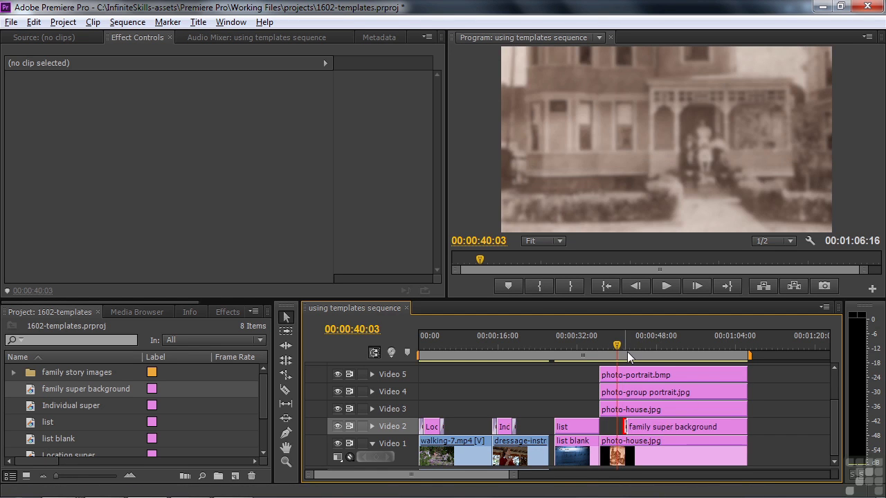
{"action": "key", "text": "space"}
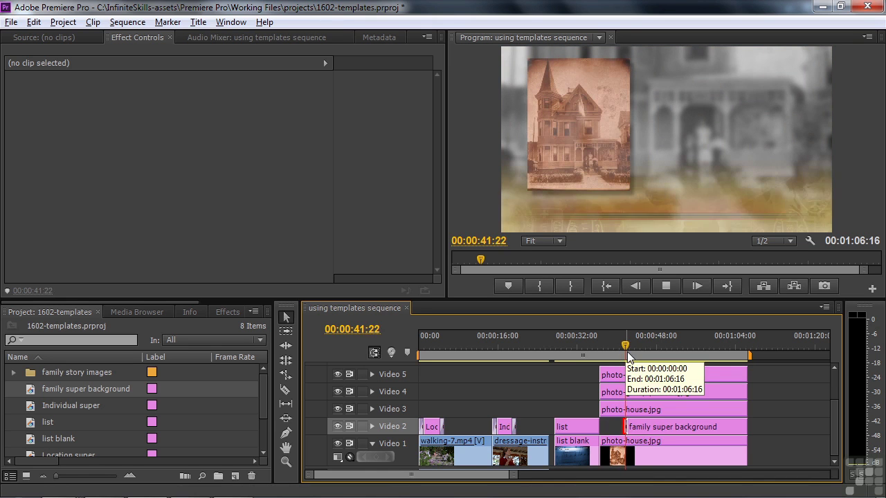
{"action": "key", "text": "space"}
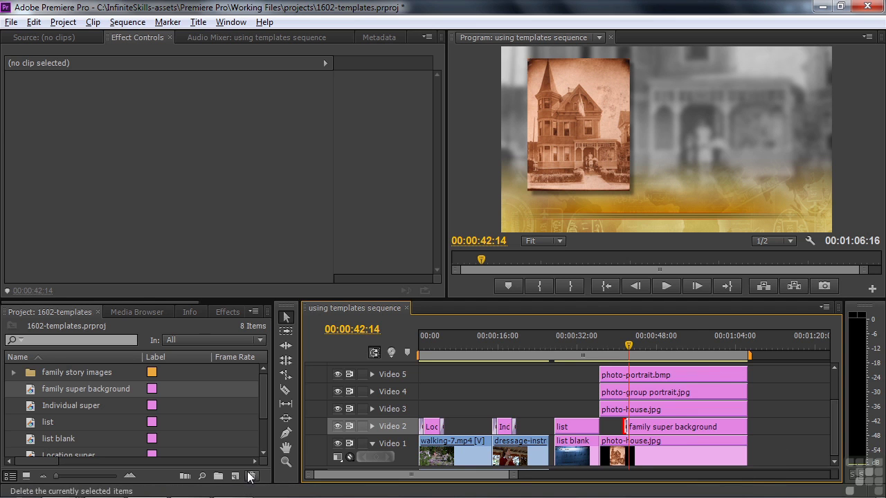
Create a 'family name' title from the Passport_HD_low3 template
{"action": "left_click", "coordinate": [235, 476]}
{"action": "left_click", "coordinate": [262, 368]}
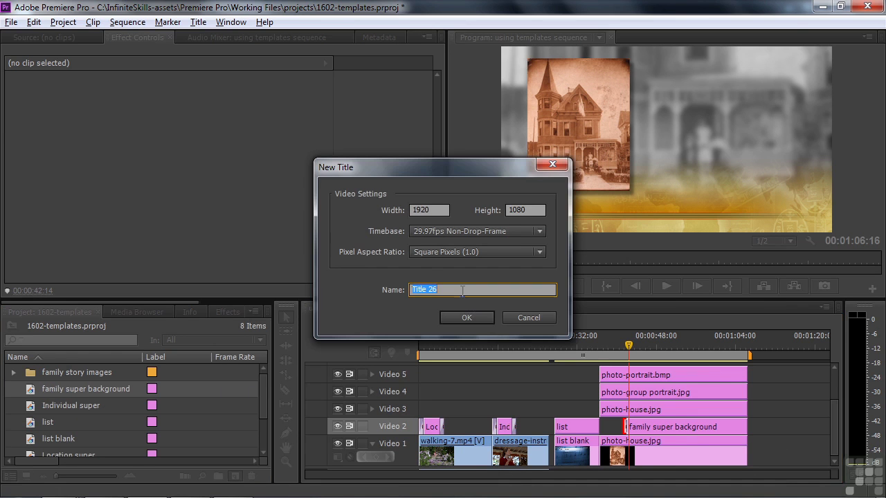
{"action": "type", "text": "family name"}
{"action": "left_click", "coordinate": [465, 316]}
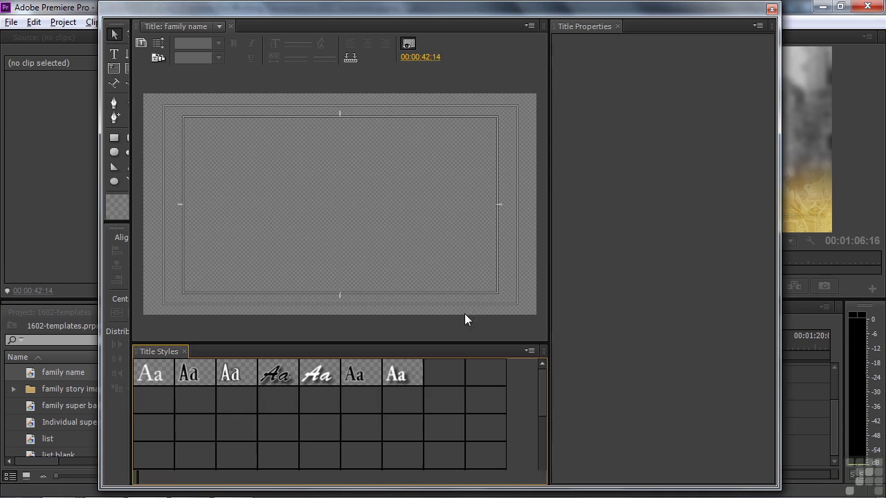
{"action": "left_click", "coordinate": [156, 59]}
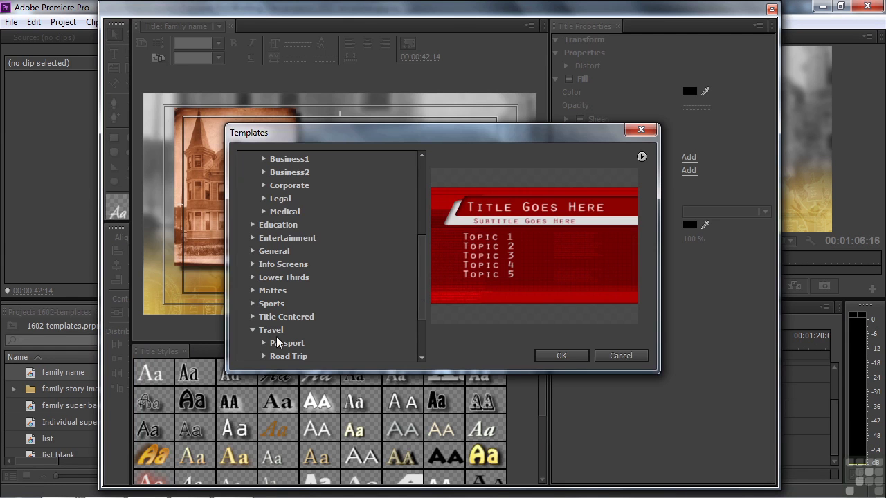
{"action": "left_click", "coordinate": [262, 342]}
{"action": "scroll", "coordinate": [412, 305], "scroll_direction": "down", "scroll_amount": 3}
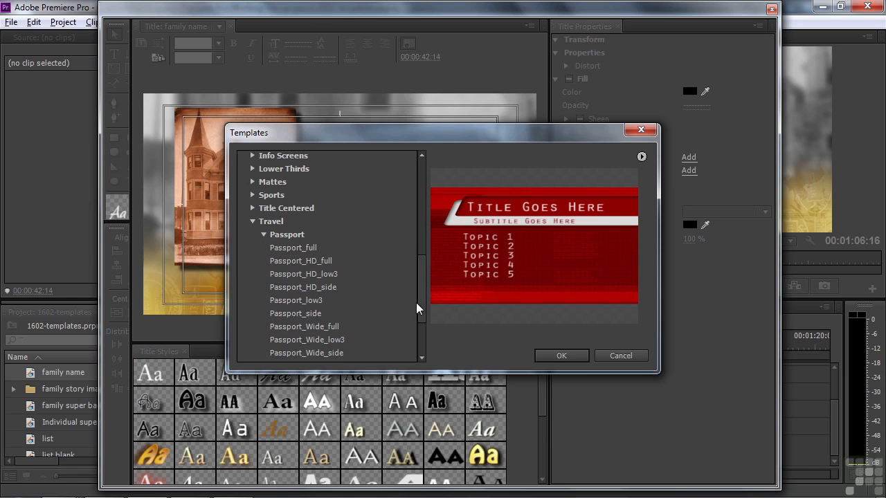
{"action": "left_click", "coordinate": [310, 273]}
{"action": "left_click", "coordinate": [539, 355]}
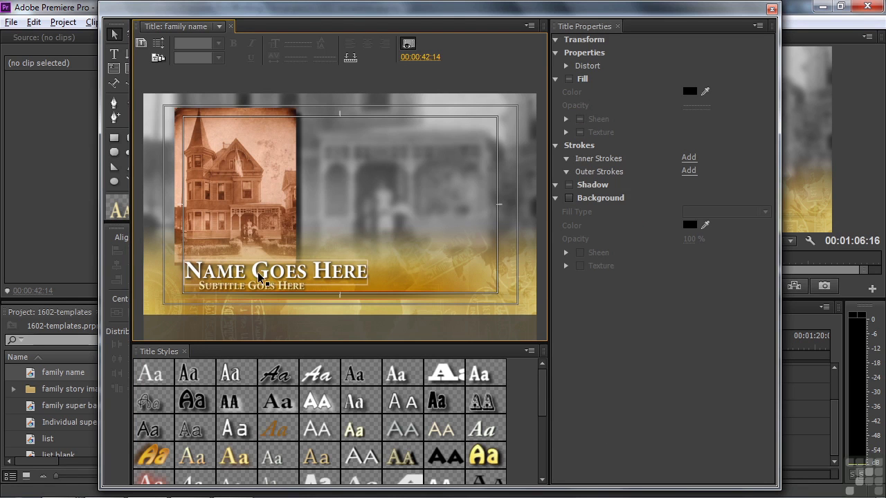
Move 'Name Goes Here' to the lower right and the subtitle lower left, checking against the family portrait
{"action": "left_click", "coordinate": [262, 277]}
{"action": "mouse_move", "coordinate": [390, 277]}
{"action": "left_mouse_down"}
{"action": "mouse_move", "coordinate": [446, 265]}
{"action": "mouse_move", "coordinate": [396, 269]}
{"action": "left_mouse_up"}
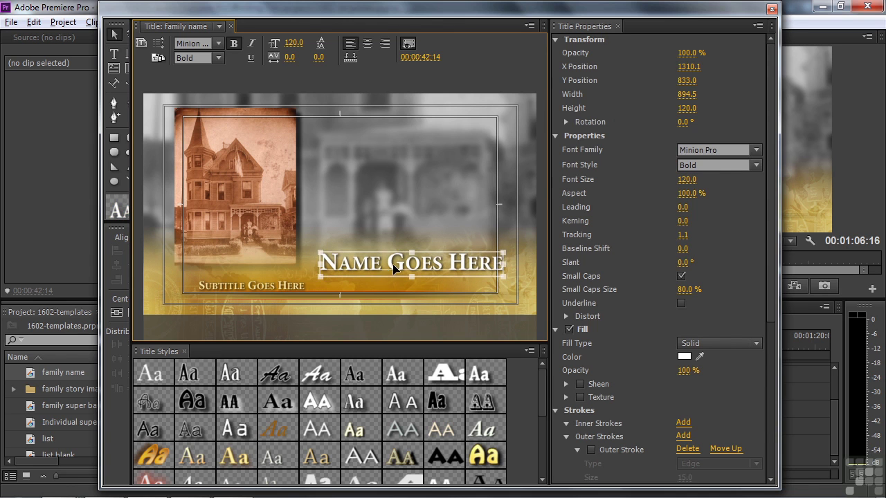
{"action": "left_click_drag", "start_coordinate": [253, 283], "coordinate": [242, 275]}
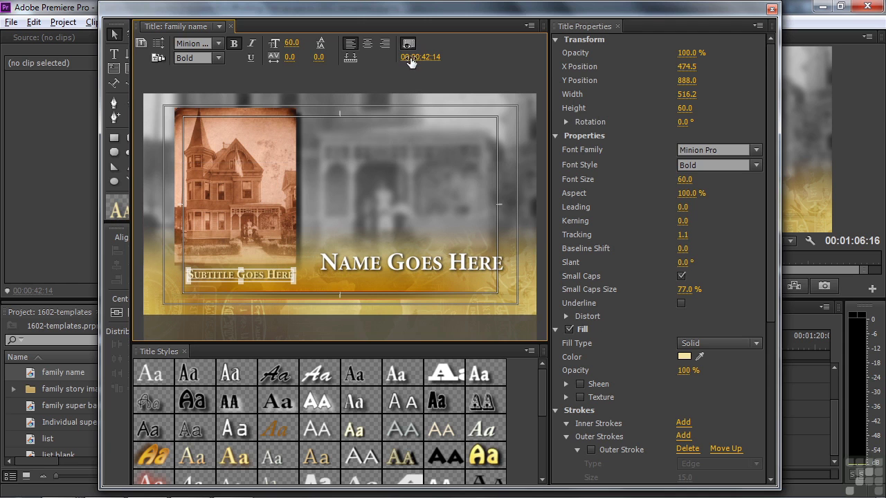
{"action": "left_click_drag", "start_coordinate": [410, 61], "coordinate": [417, 62]}
{"action": "left_click_drag", "start_coordinate": [600, 11], "coordinate": [440, 12]}
{"action": "left_click", "coordinate": [658, 344]}
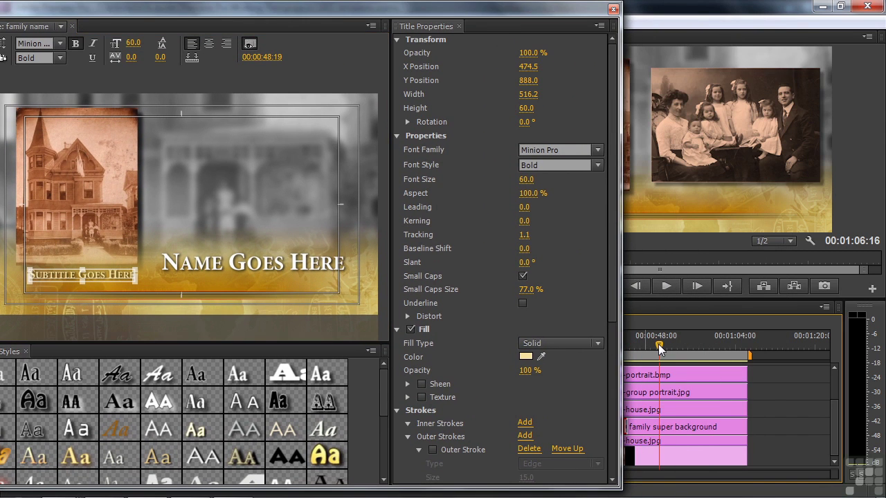
{"action": "left_click", "coordinate": [658, 344]}
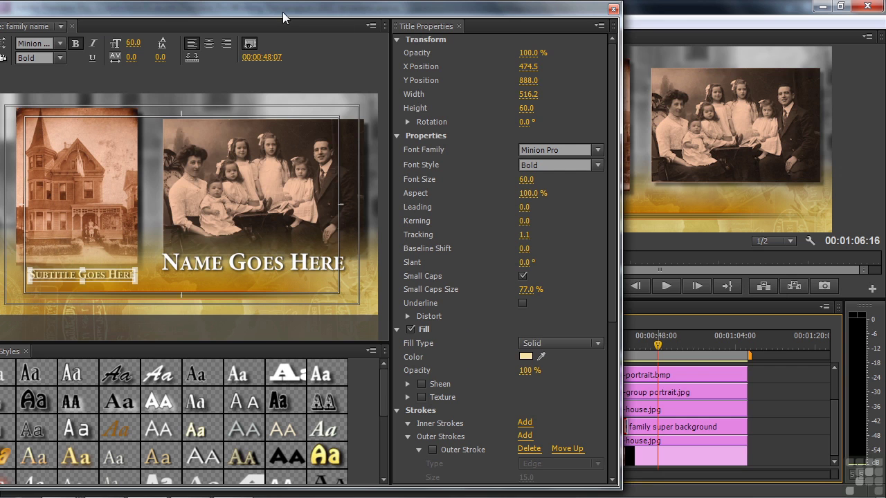
{"action": "left_click_drag", "start_coordinate": [253, 9], "coordinate": [429, 9]}
Nudge 'Name Goes Here' slightly right and down, and enlarge the subtitle text
{"action": "left_click_drag", "start_coordinate": [416, 263], "coordinate": [434, 276]}
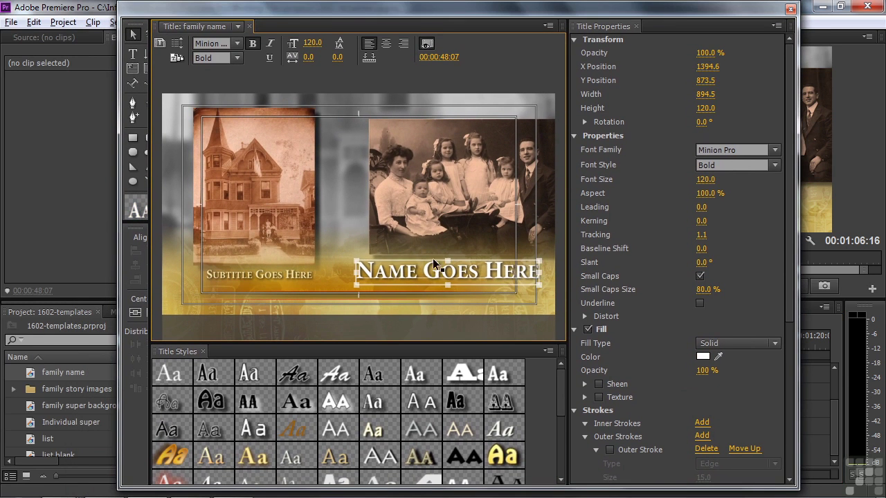
{"action": "left_click", "coordinate": [234, 274]}
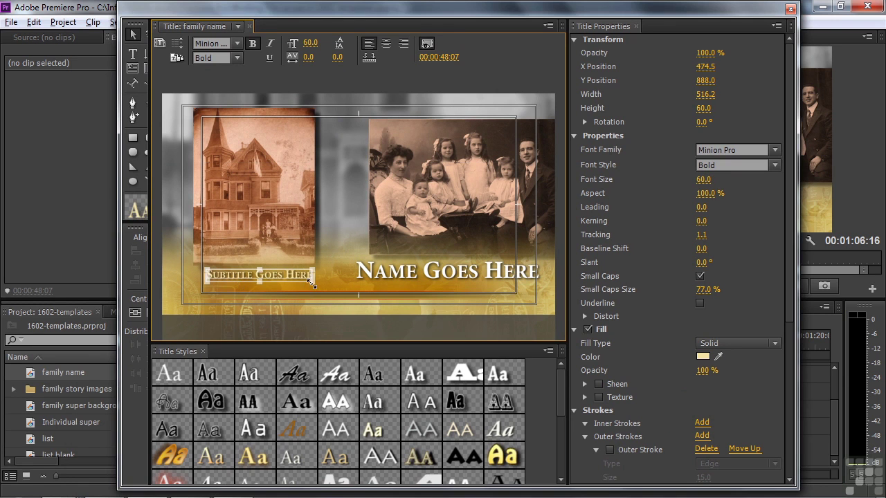
{"action": "left_click_drag", "start_coordinate": [312, 282], "coordinate": [320, 289]}
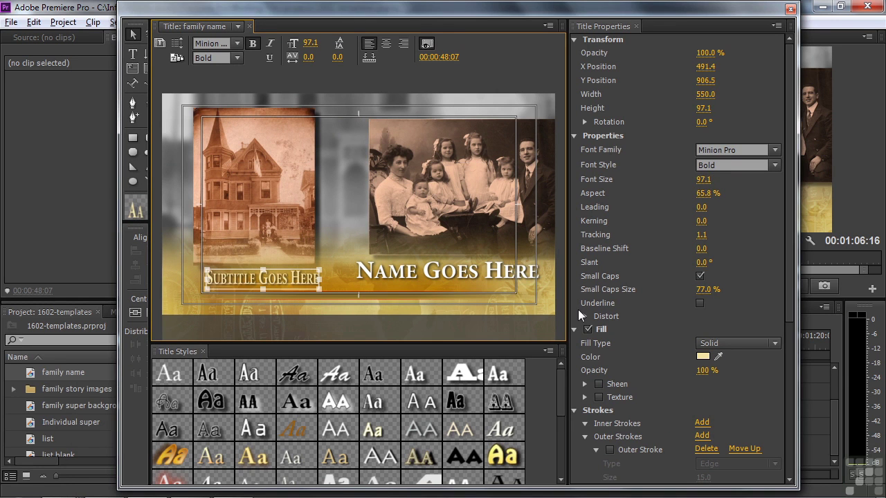